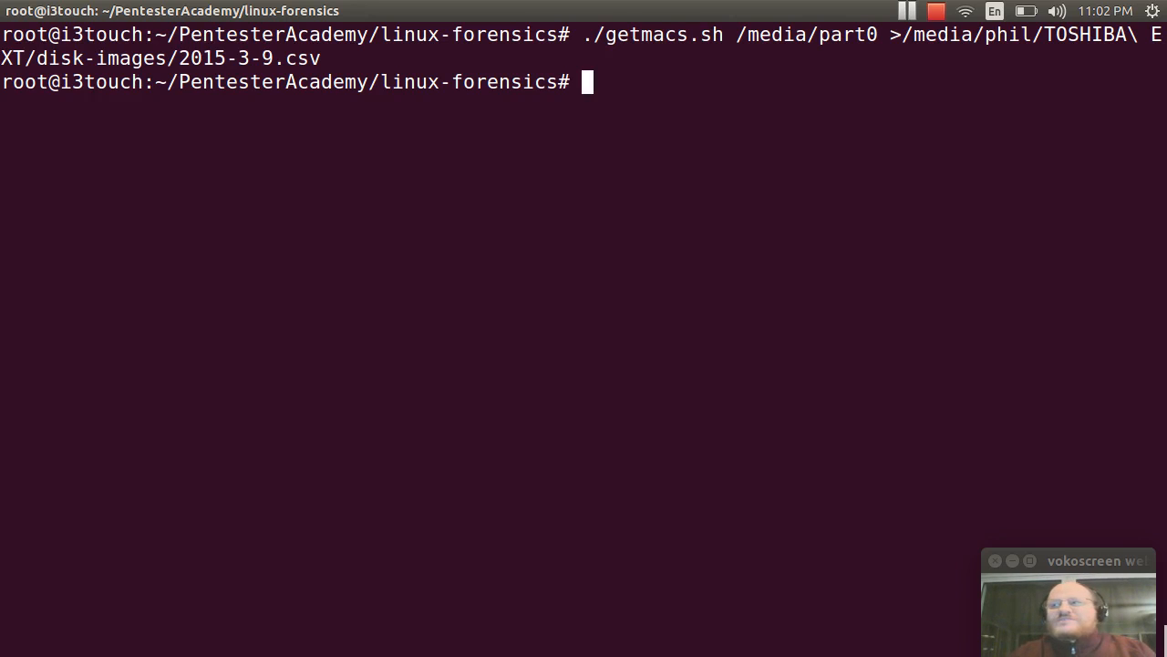
Step: Switch to LibreOffice Calc and maximize the window with the empty spreadsheet
key(alt+Tab)
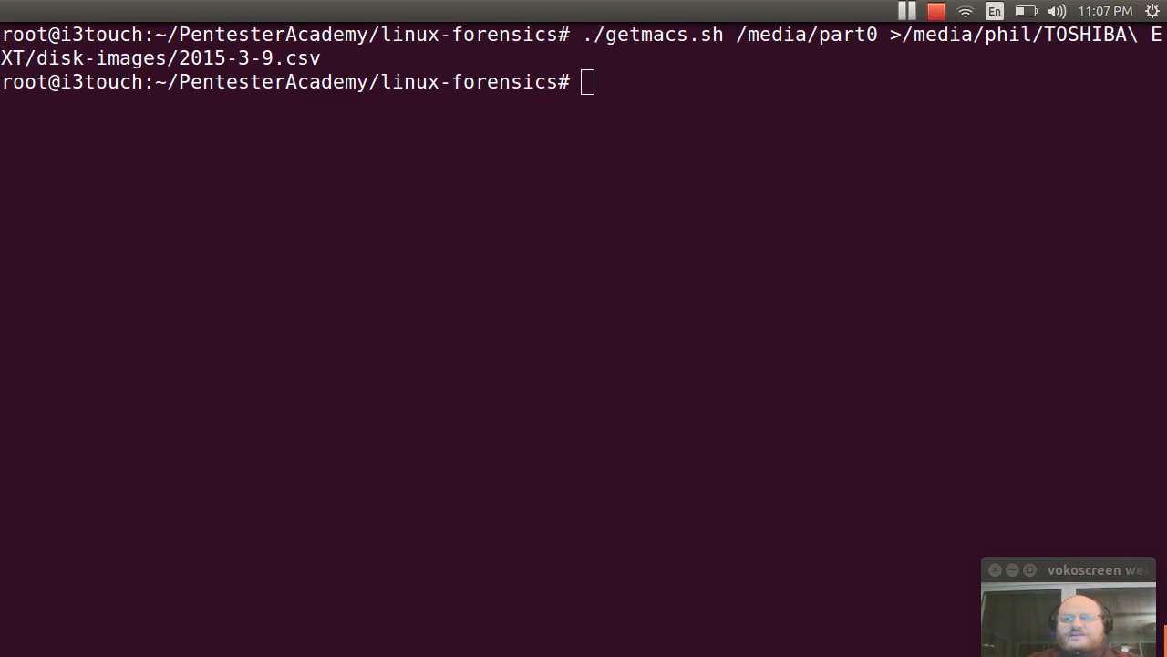
drag(0, 94, 509, 45)
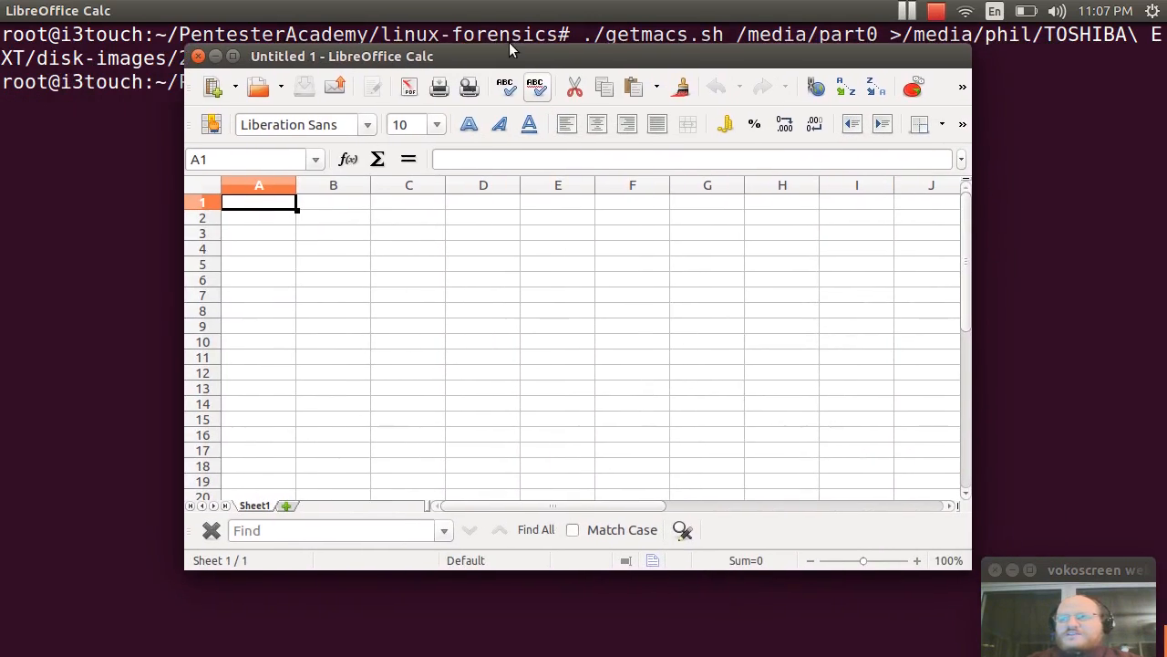
double_click(505, 45)
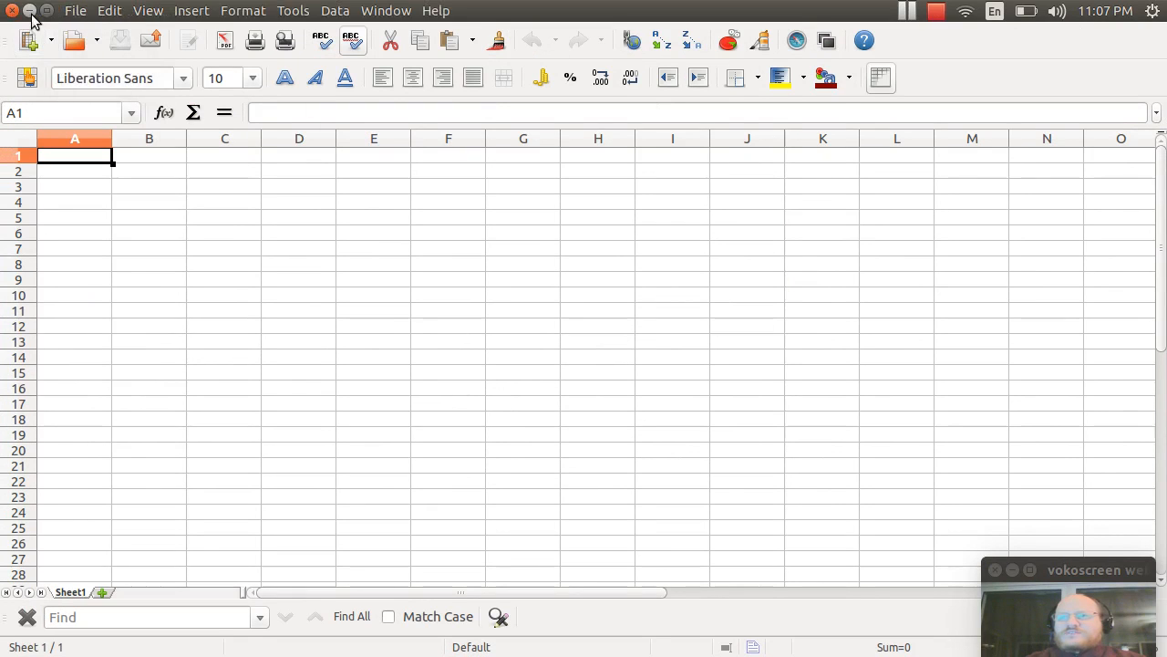
Step: Open the file 2015-3-9.csv from the disk-images folder on the TOSHIBA EXT drive
click(73, 11)
mouse_move(99, 78)
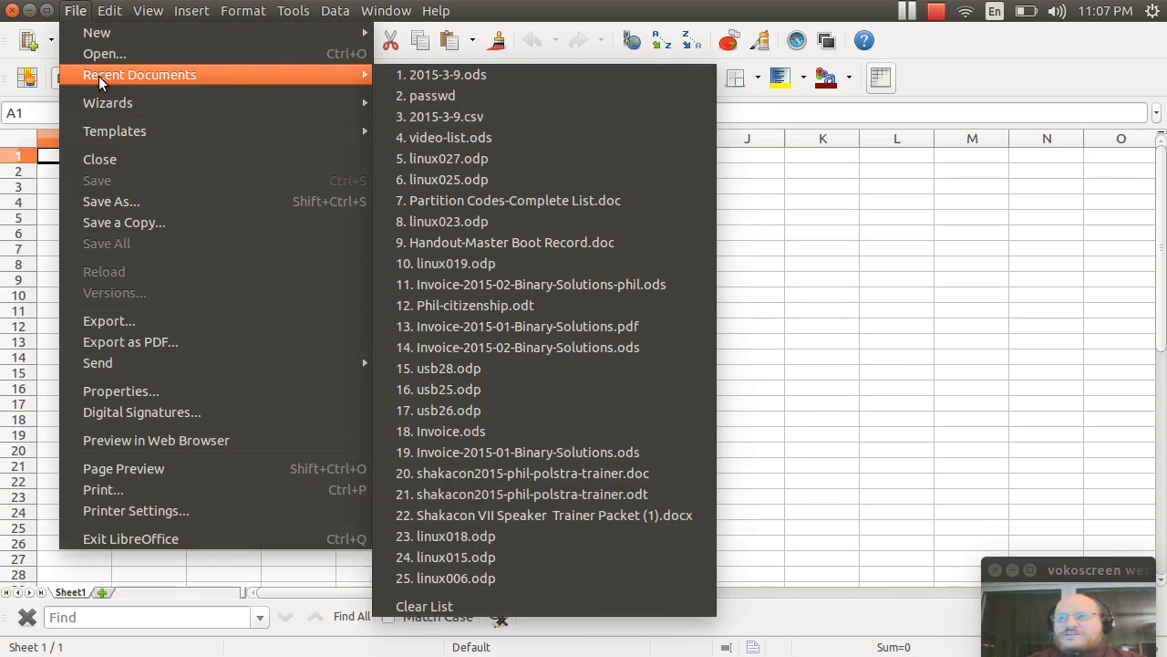
click(107, 55)
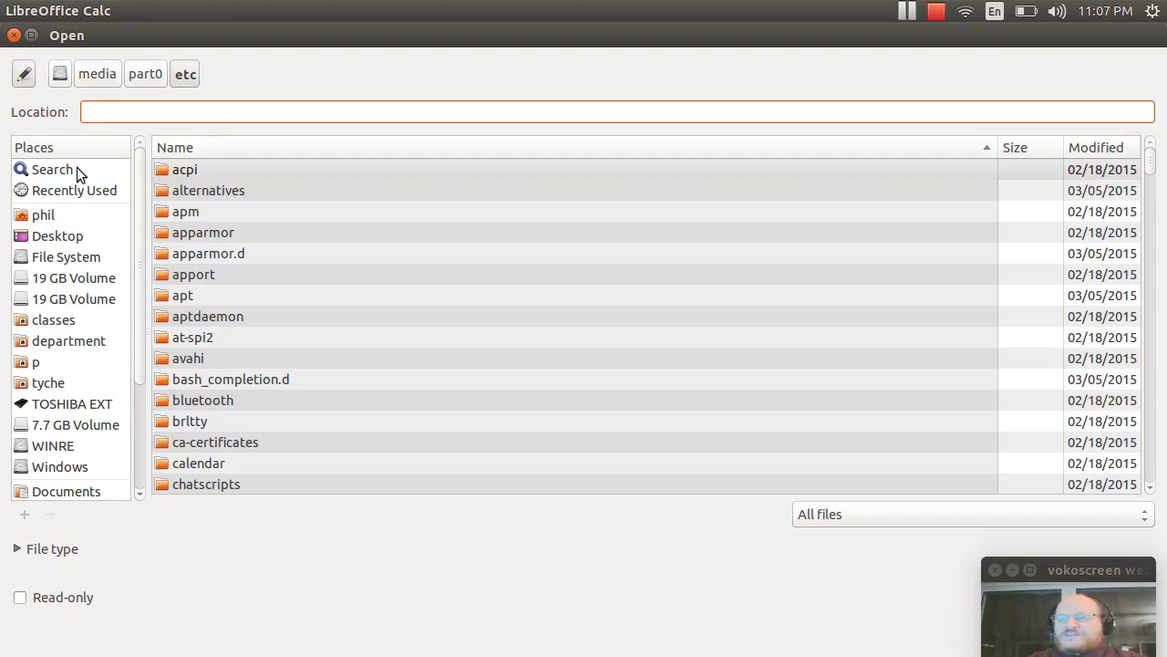
click(96, 74)
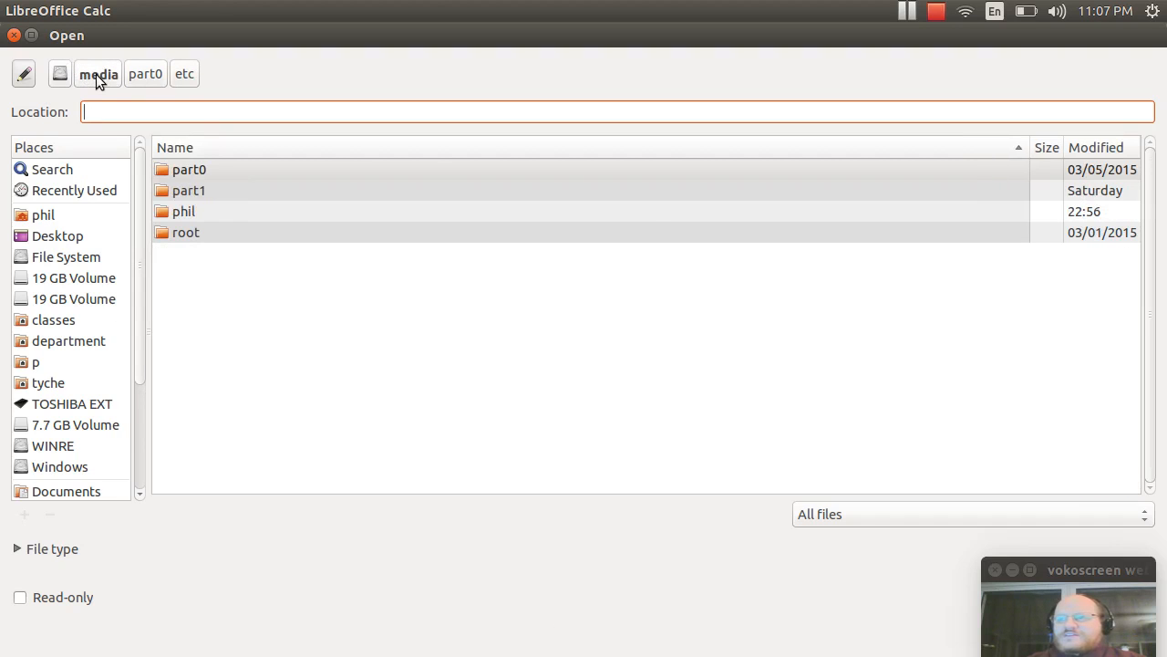
double_click(193, 210)
double_click(209, 197)
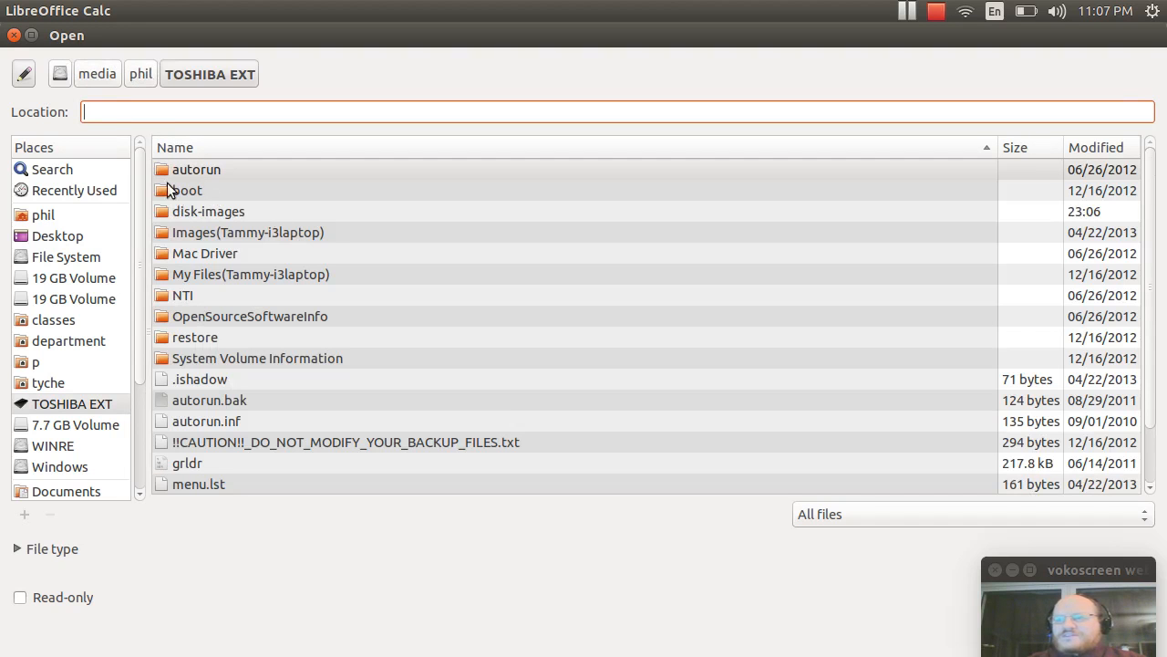
double_click(183, 213)
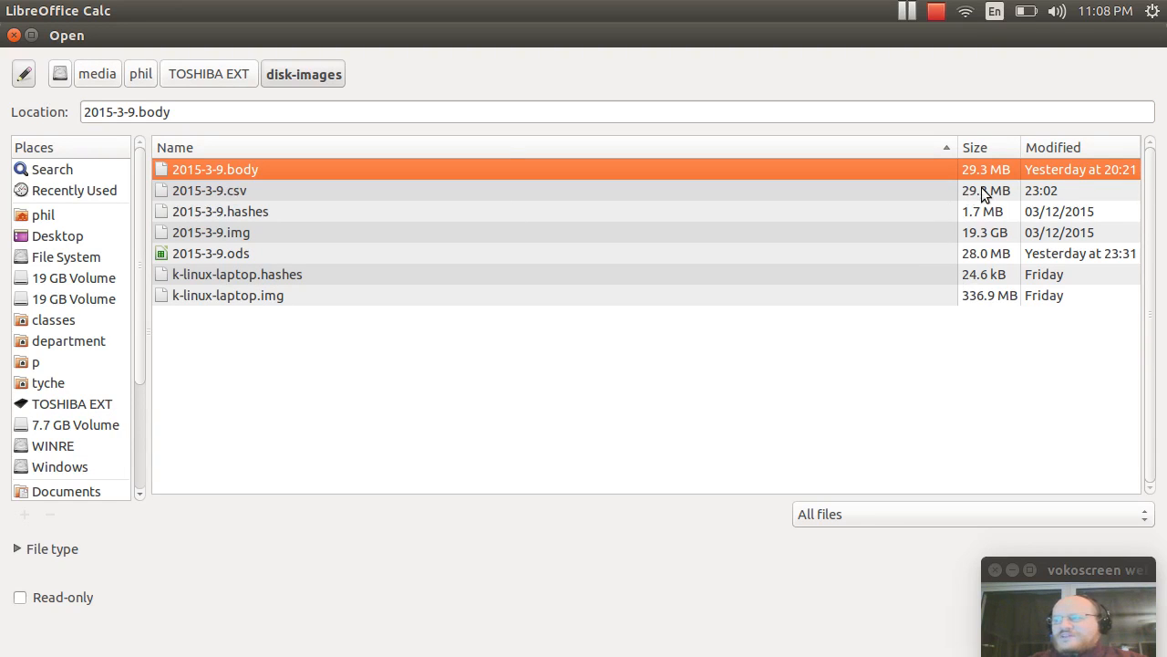
double_click(230, 192)
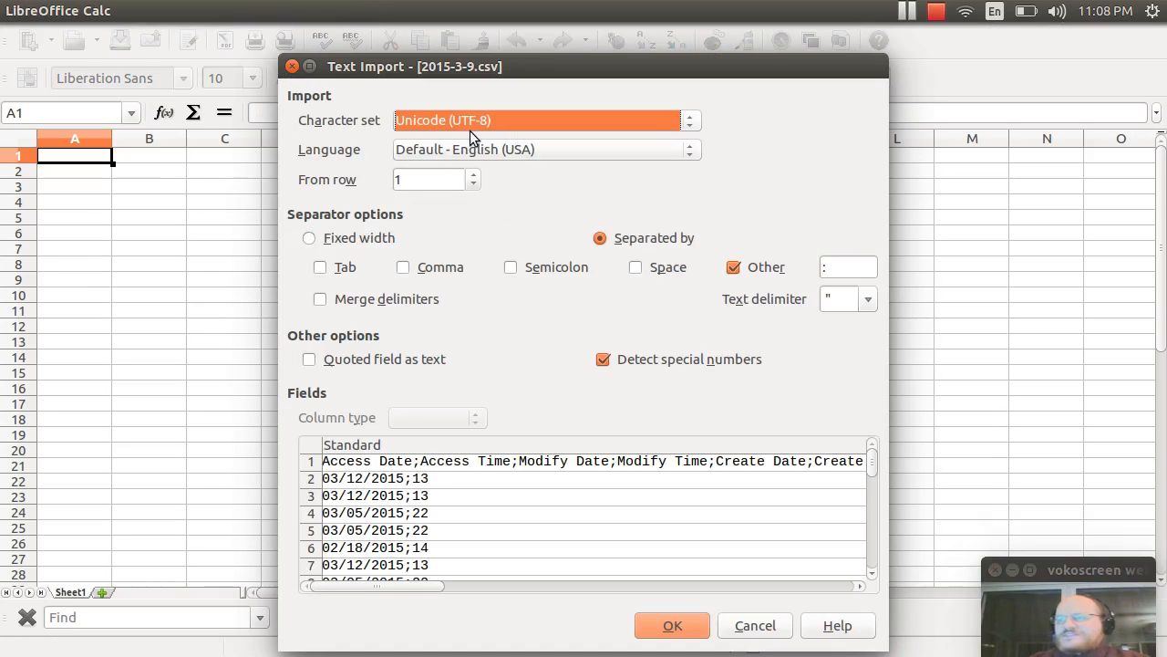
Step: Import the CSV with the Unicode (UTF-8) character set and a semicolon as the custom separator
click(503, 128)
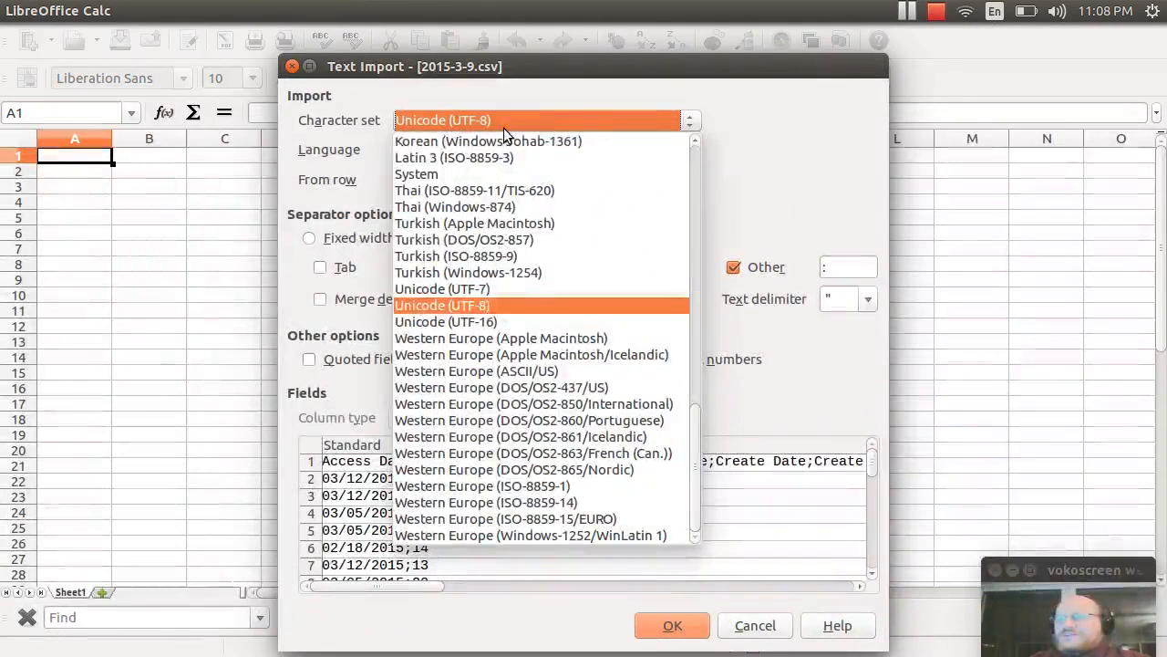
click(477, 308)
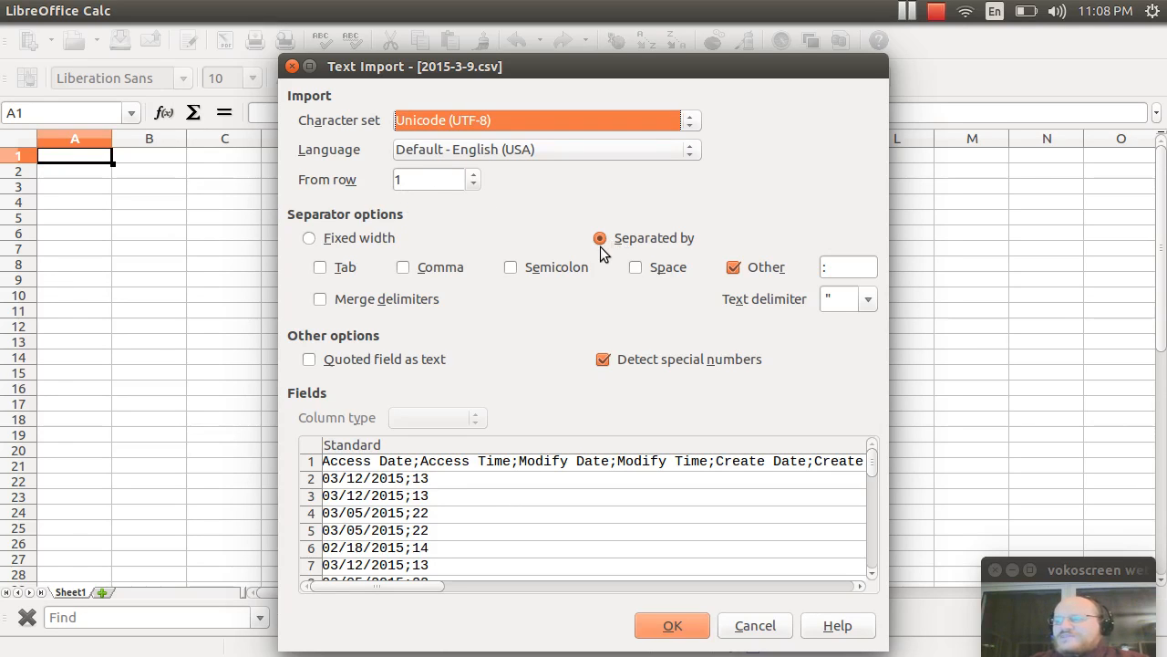
click(850, 267)
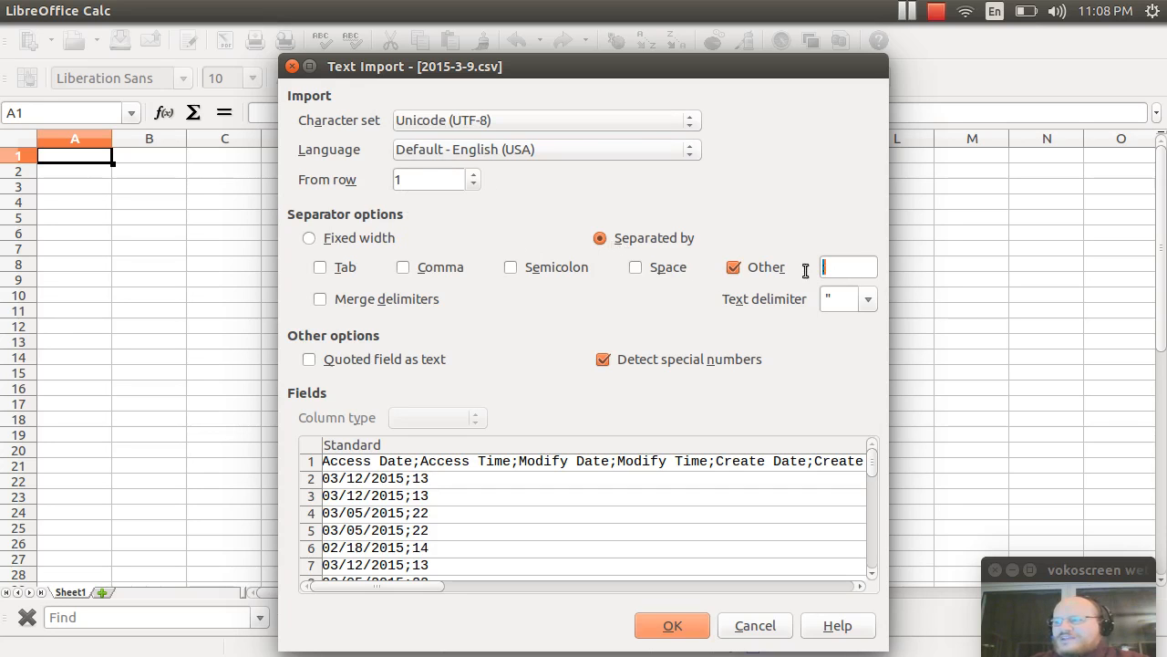
key(BackSpace)
text(;)
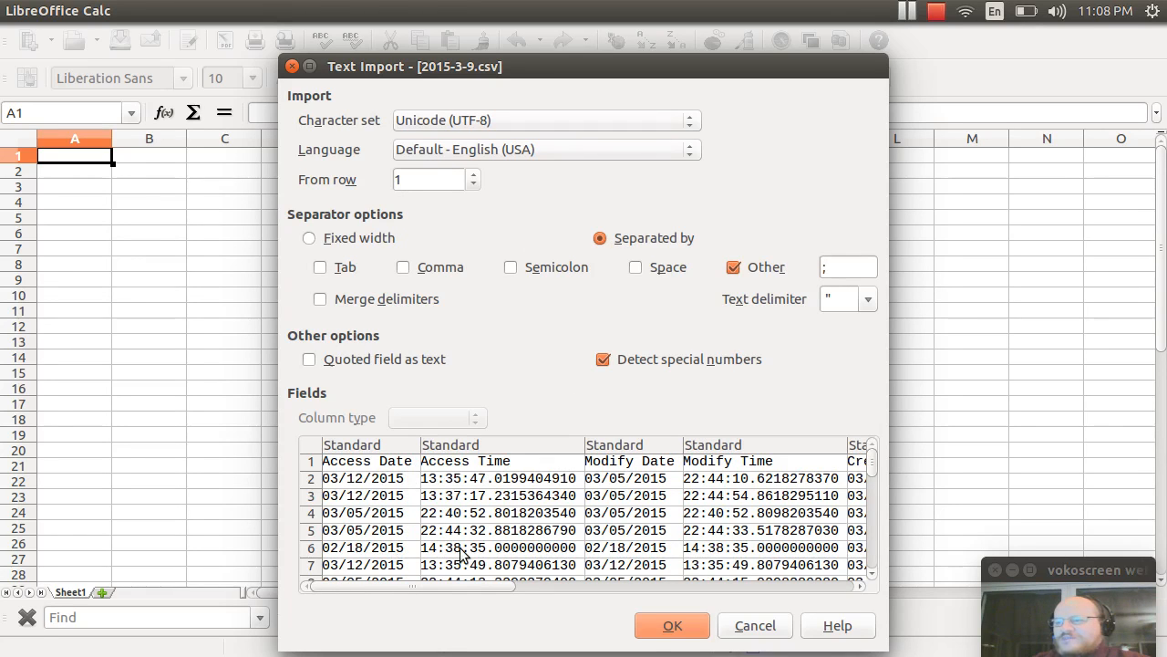
click(675, 628)
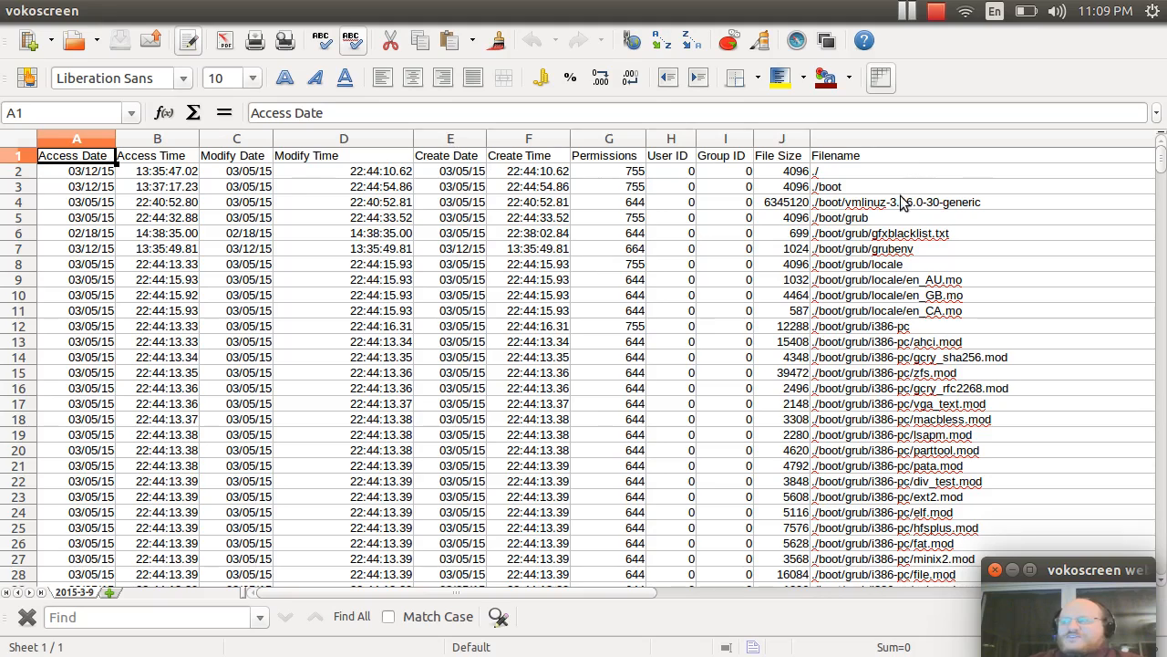
drag(61, 132, 602, 134)
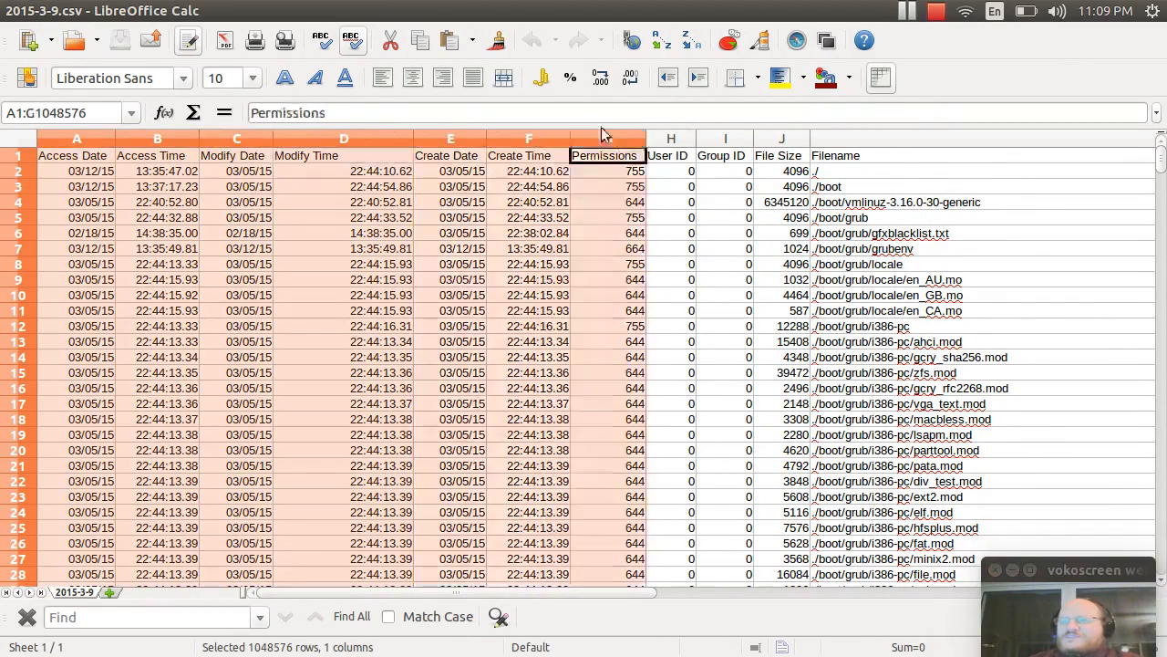
key(ctrl+shift+Right)
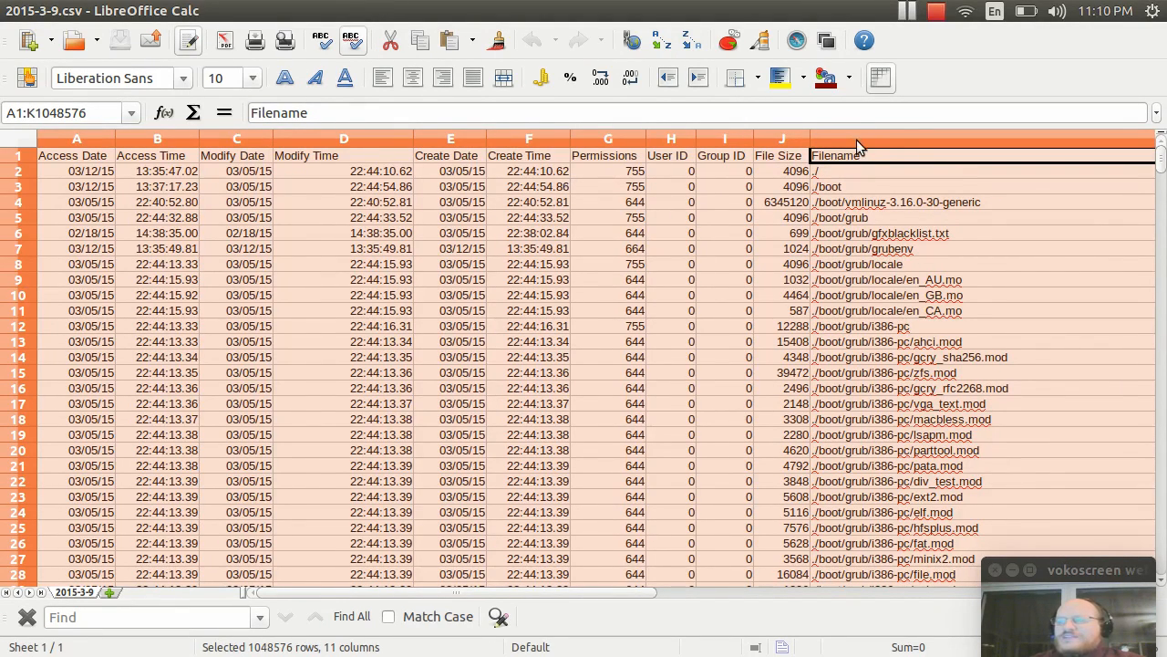
click(82, 171)
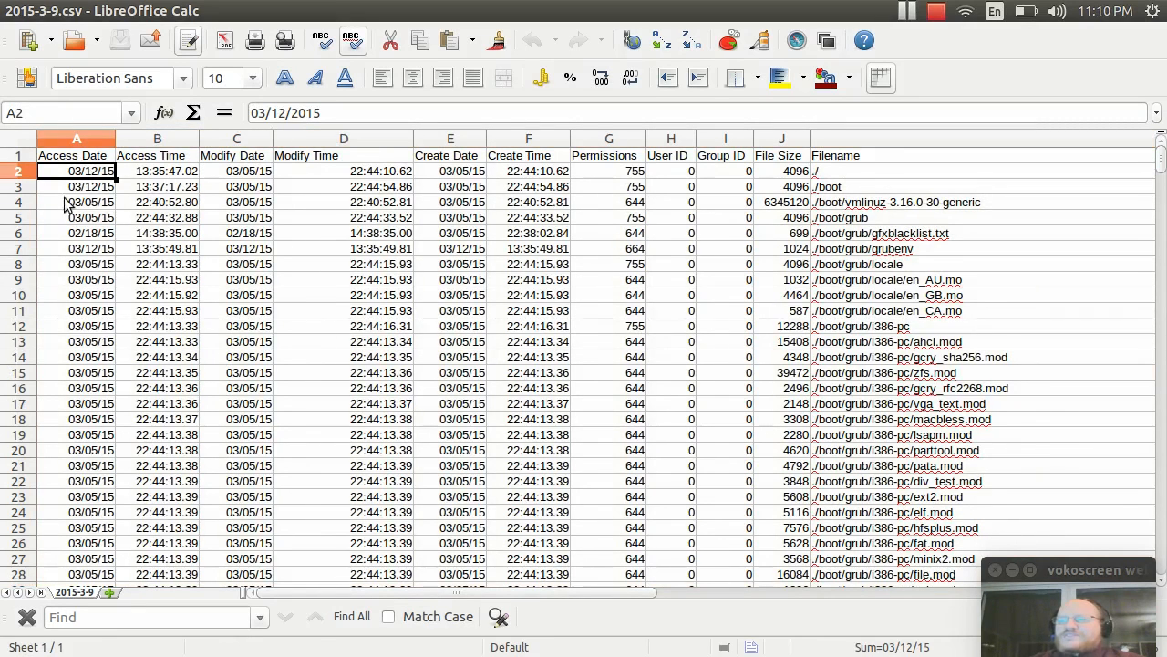
Step: Format the Access Date values in column A, excluding the header, as ISO dates with the code YYYY-MM-DD
click(77, 139)
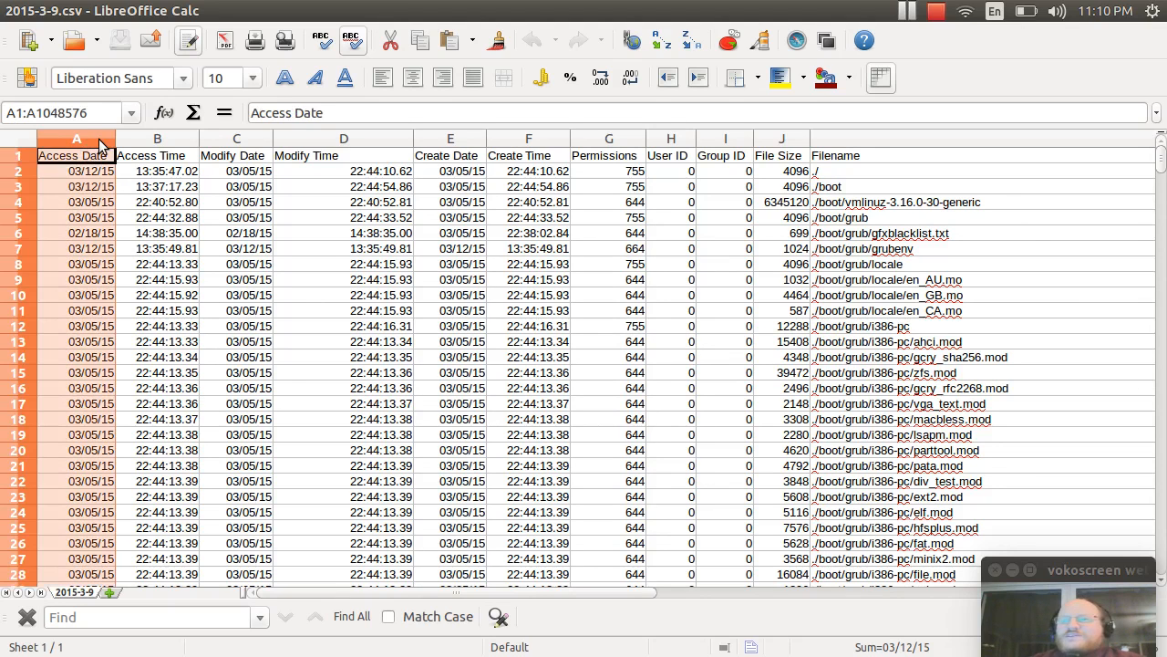
right_click(101, 144)
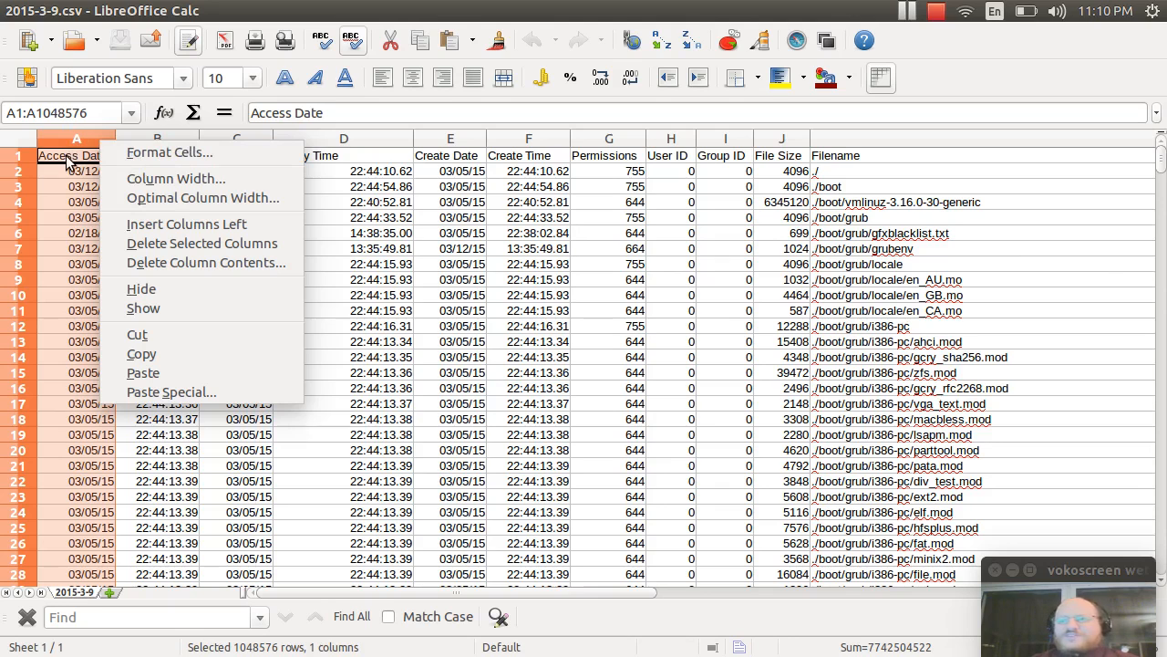
ctrl+click(68, 160)
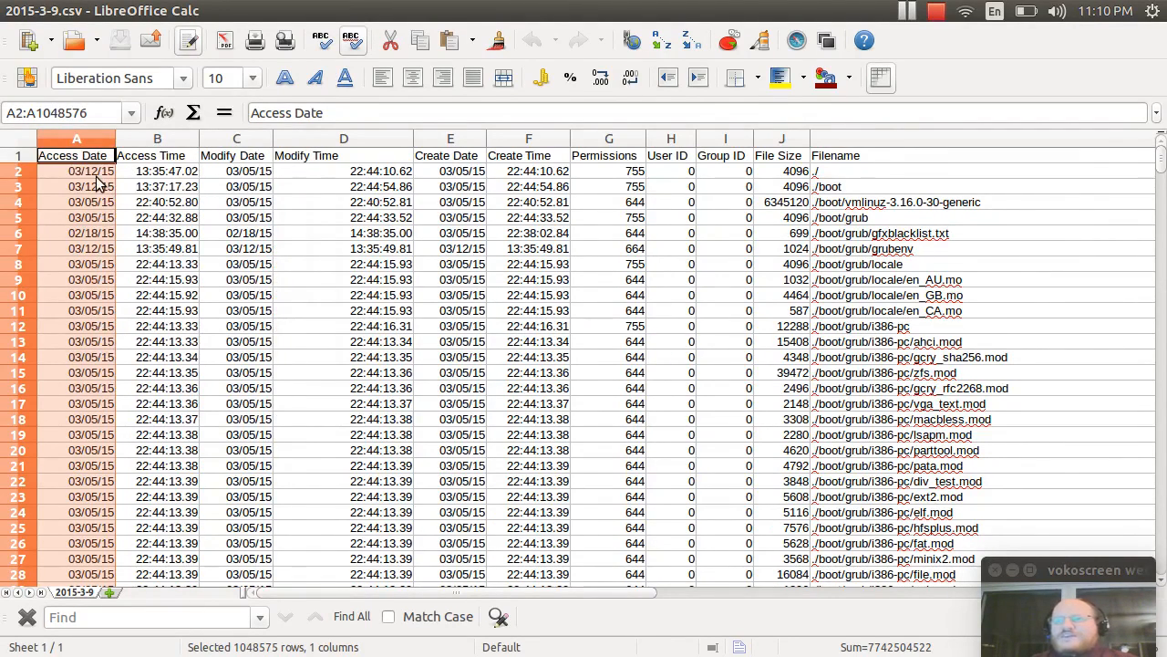
right_click(97, 178)
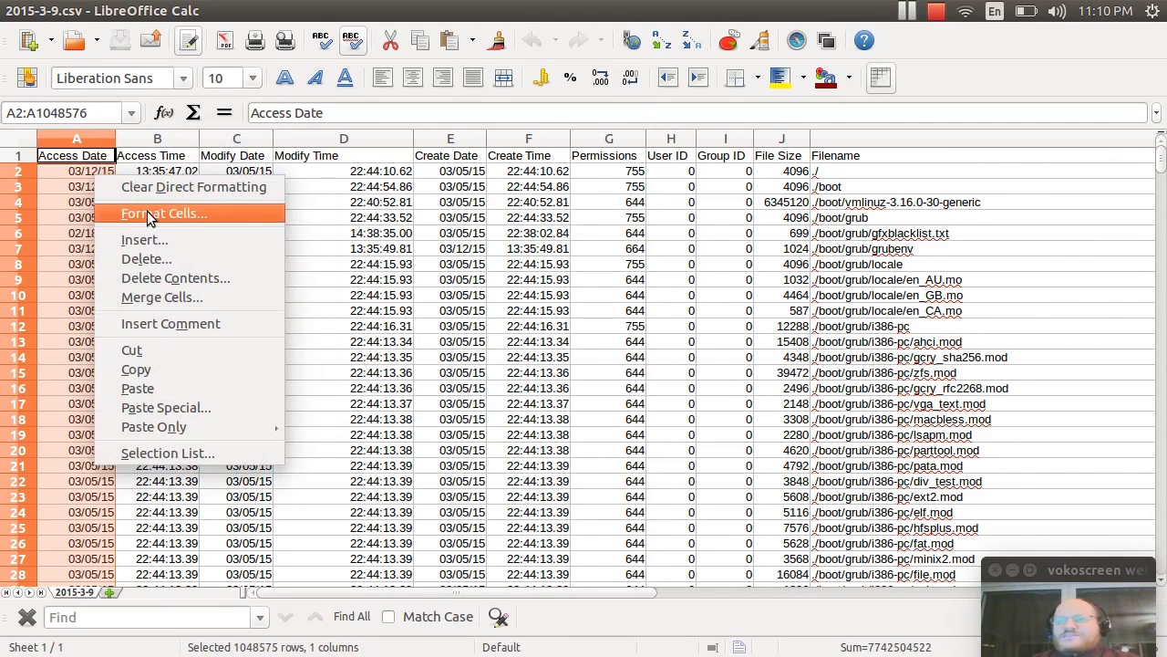
click(151, 216)
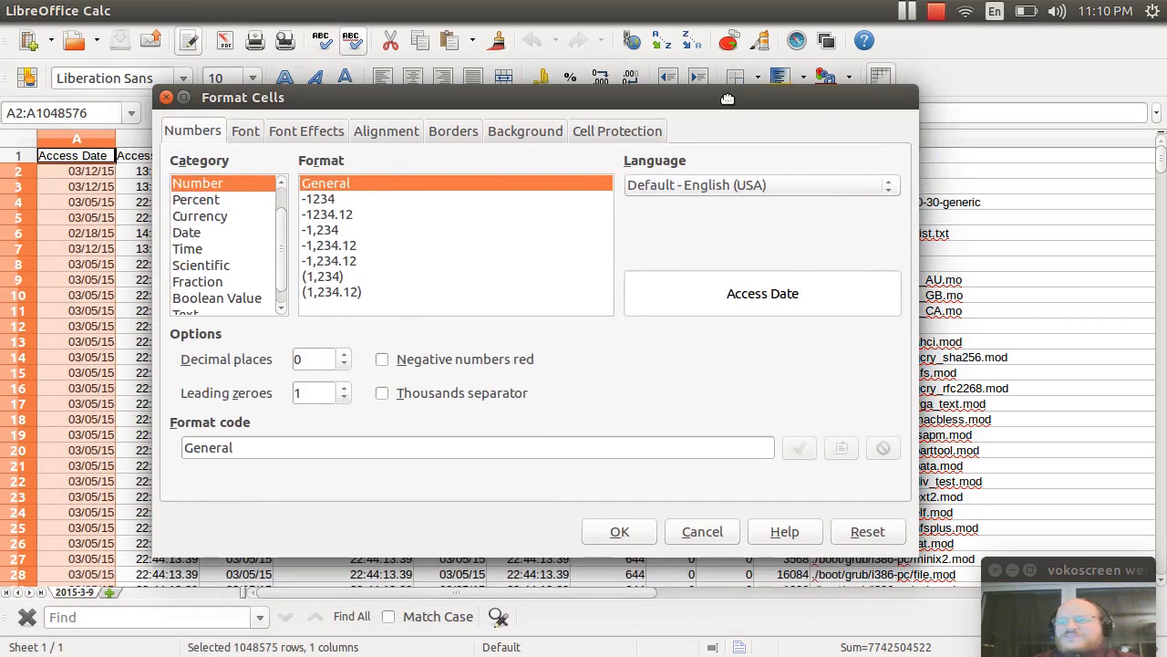
click(226, 234)
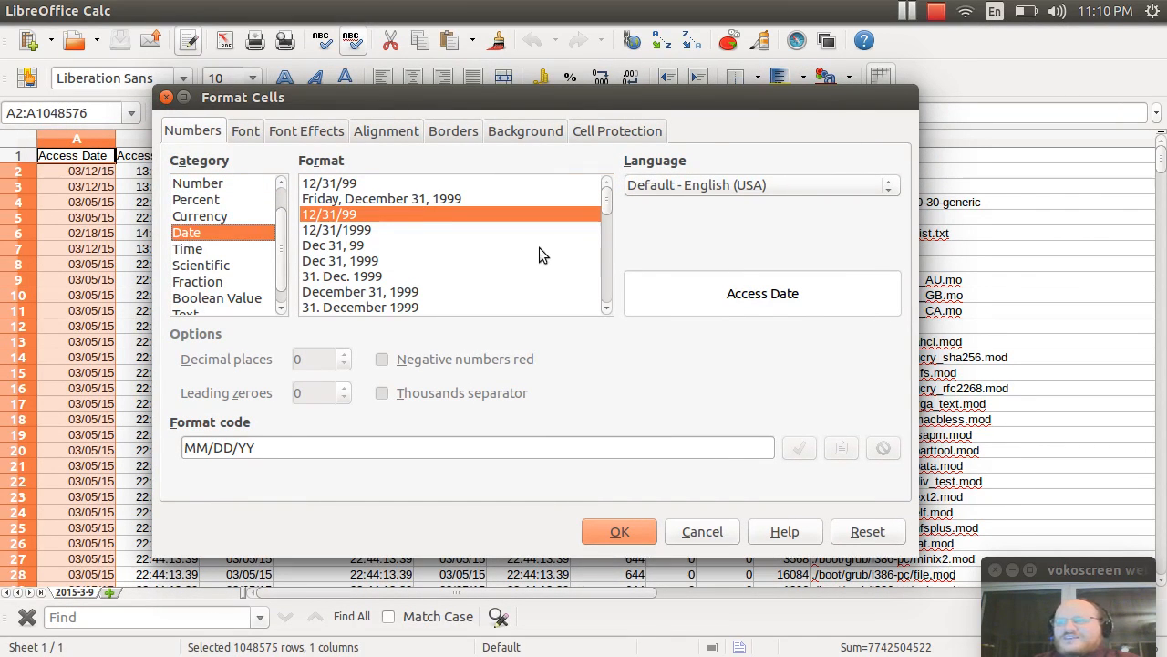
click(607, 308)
click(606, 308)
click(607, 308)
click(608, 308)
click(607, 309)
click(608, 308)
click(608, 308)
click(607, 308)
click(608, 309)
click(607, 308)
click(321, 259)
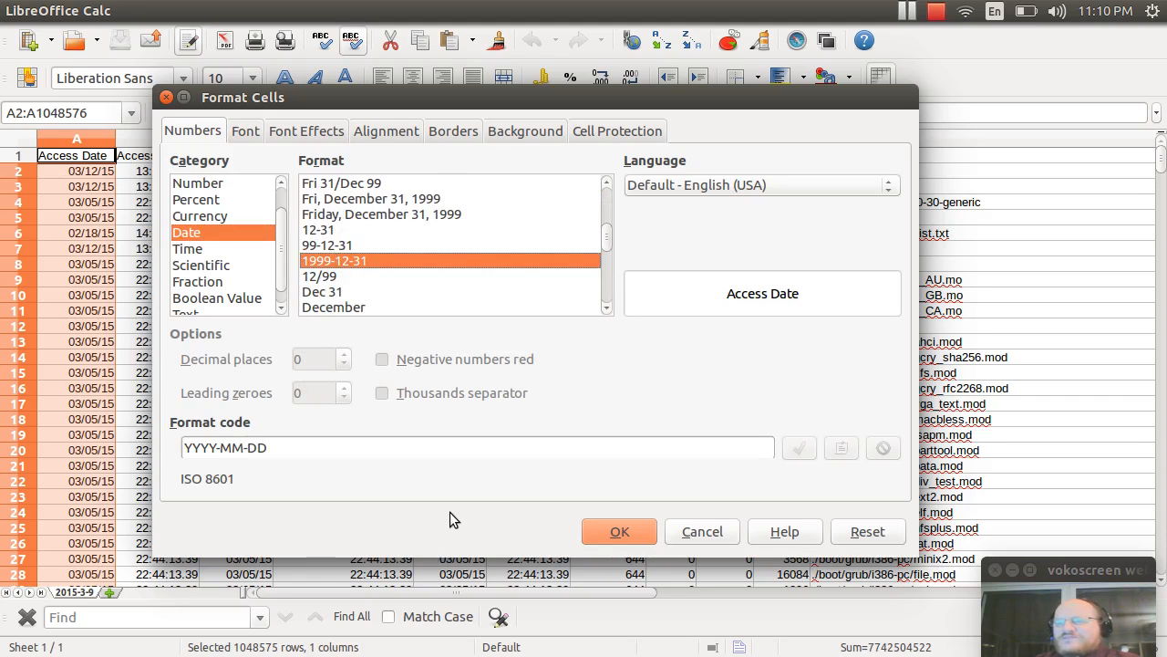
click(620, 532)
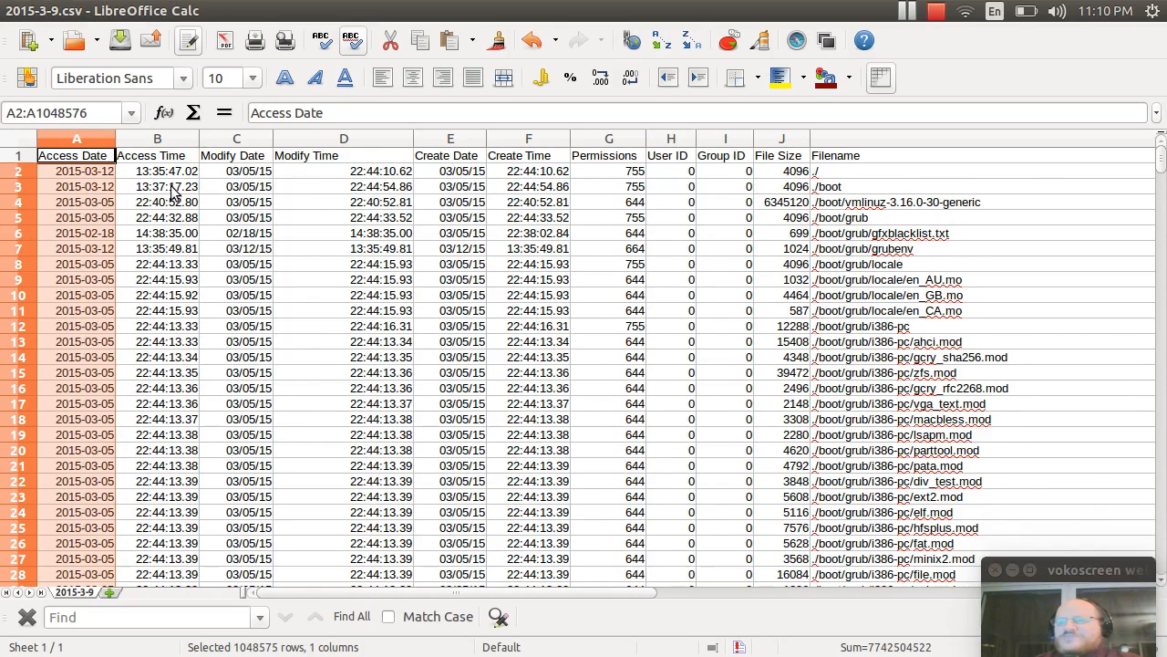
Step: Format the Access Time values in column B, excluding the header, as 24-hour times with the code HH:MM:SS
click(179, 138)
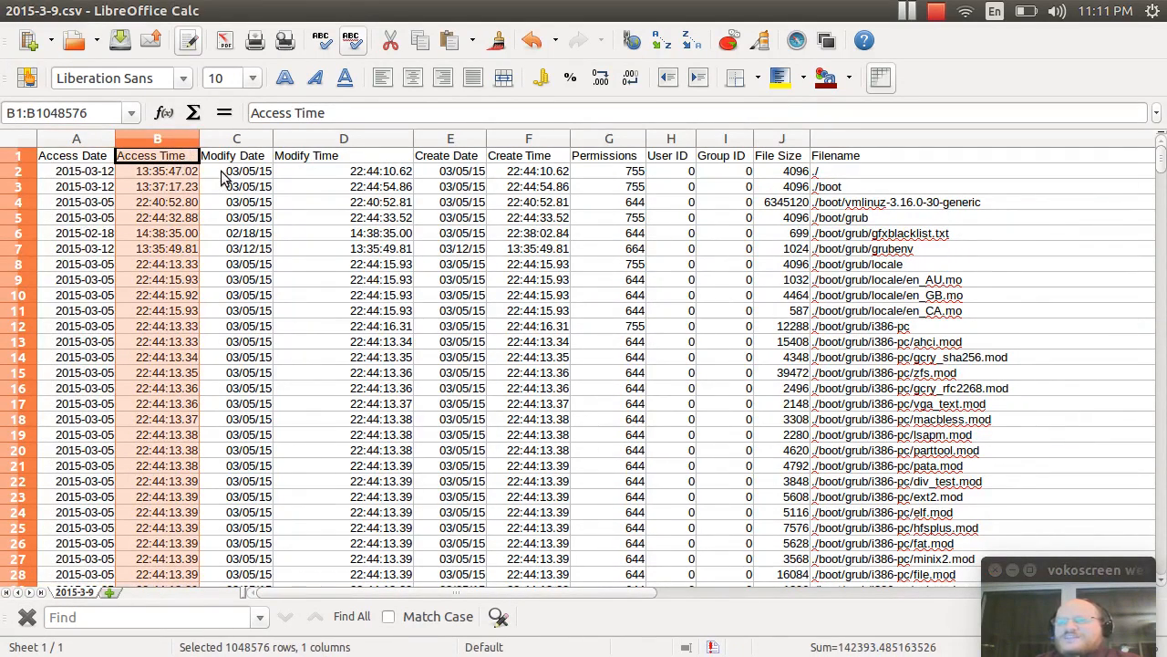
ctrl+click(167, 161)
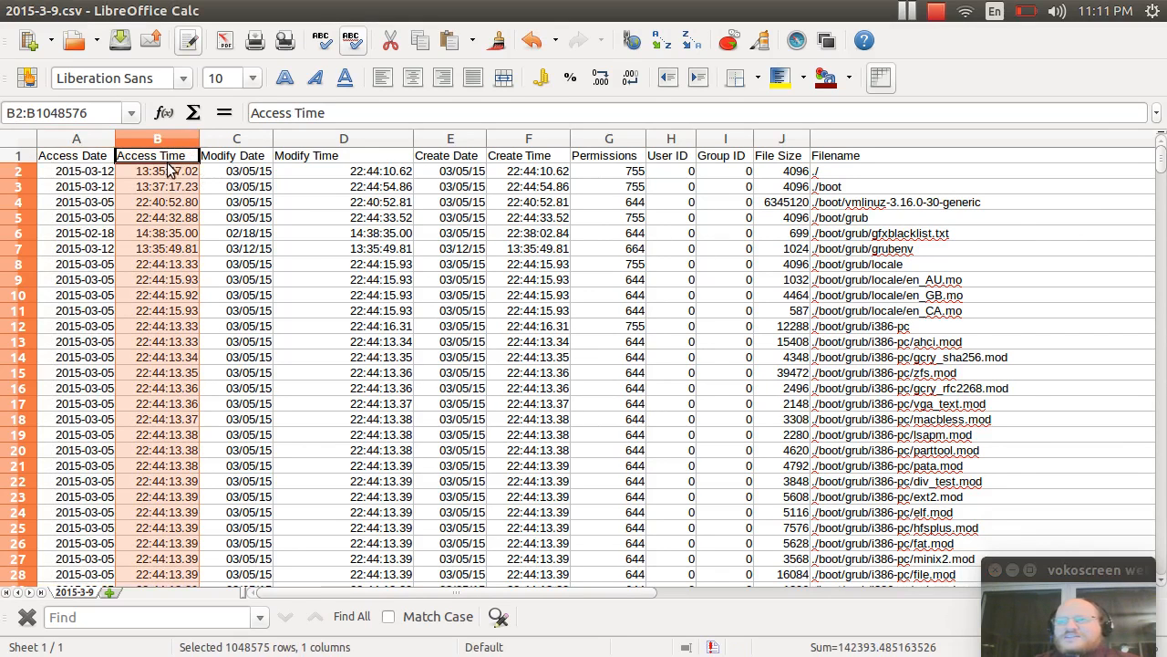
right_click(166, 173)
click(218, 222)
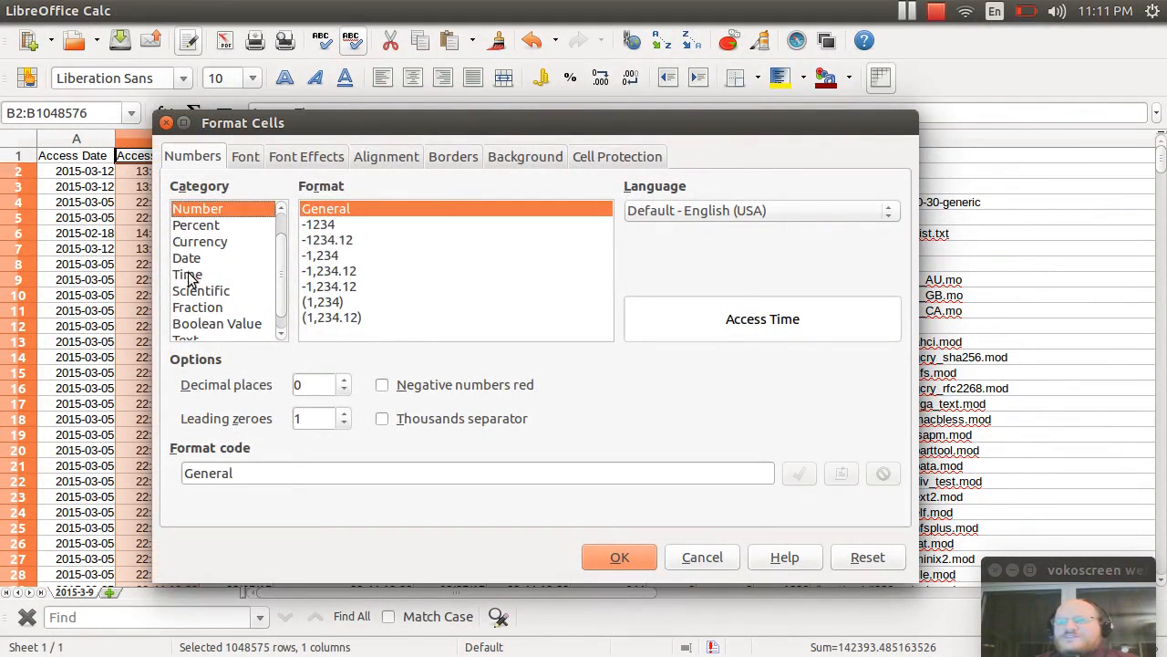
click(189, 276)
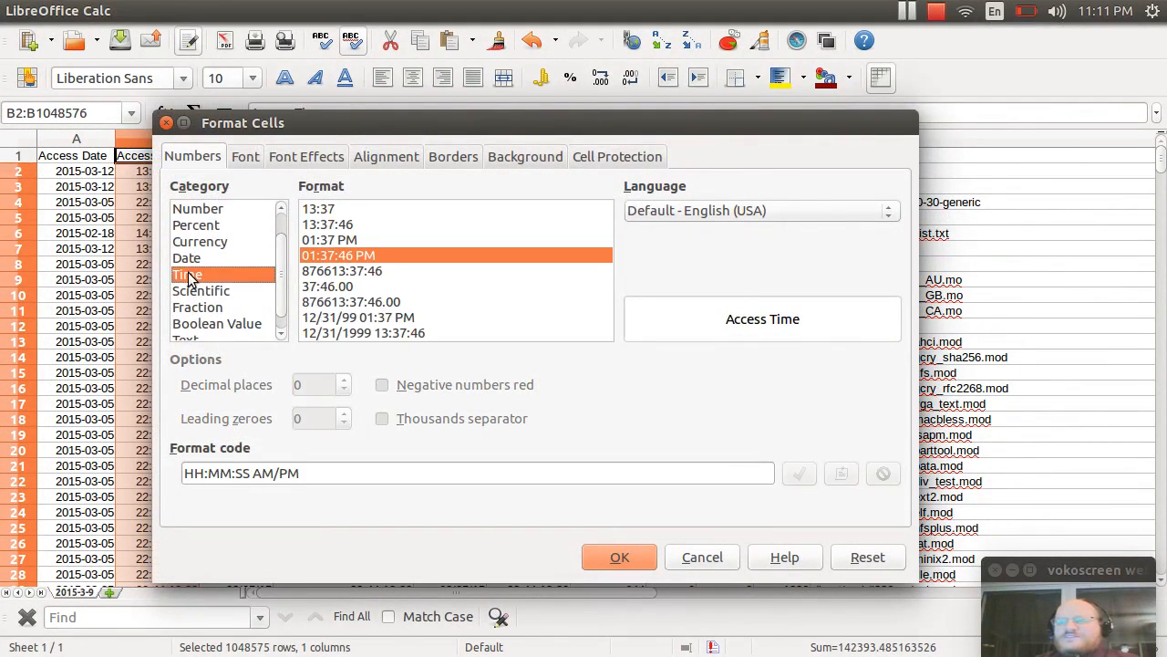
click(332, 226)
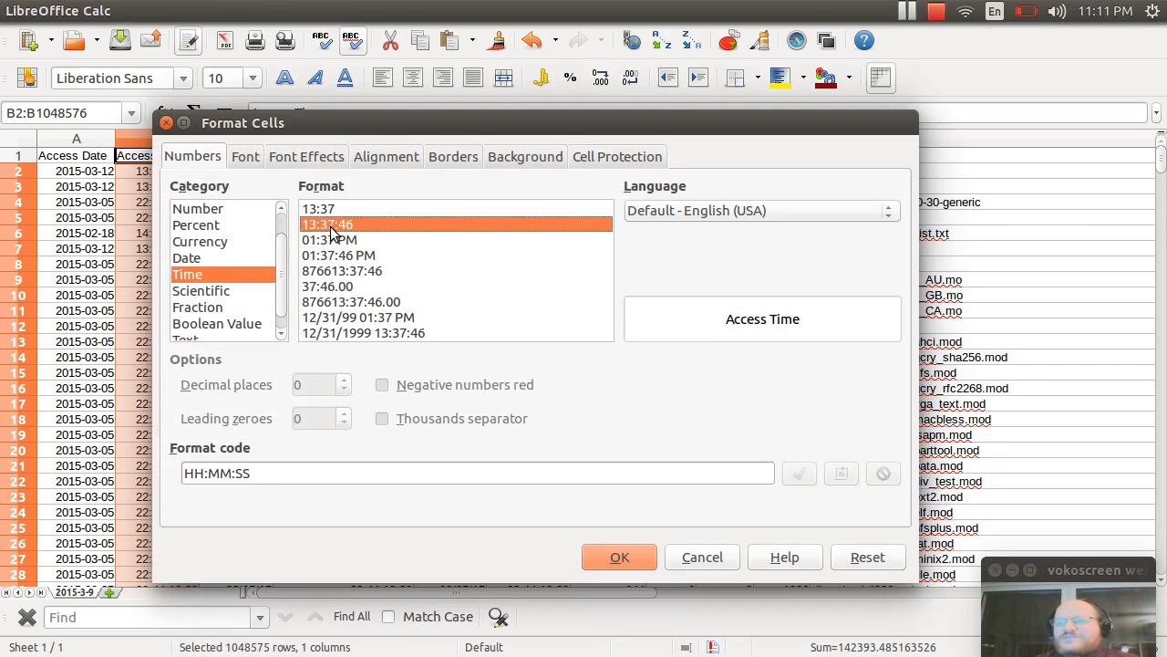
click(619, 558)
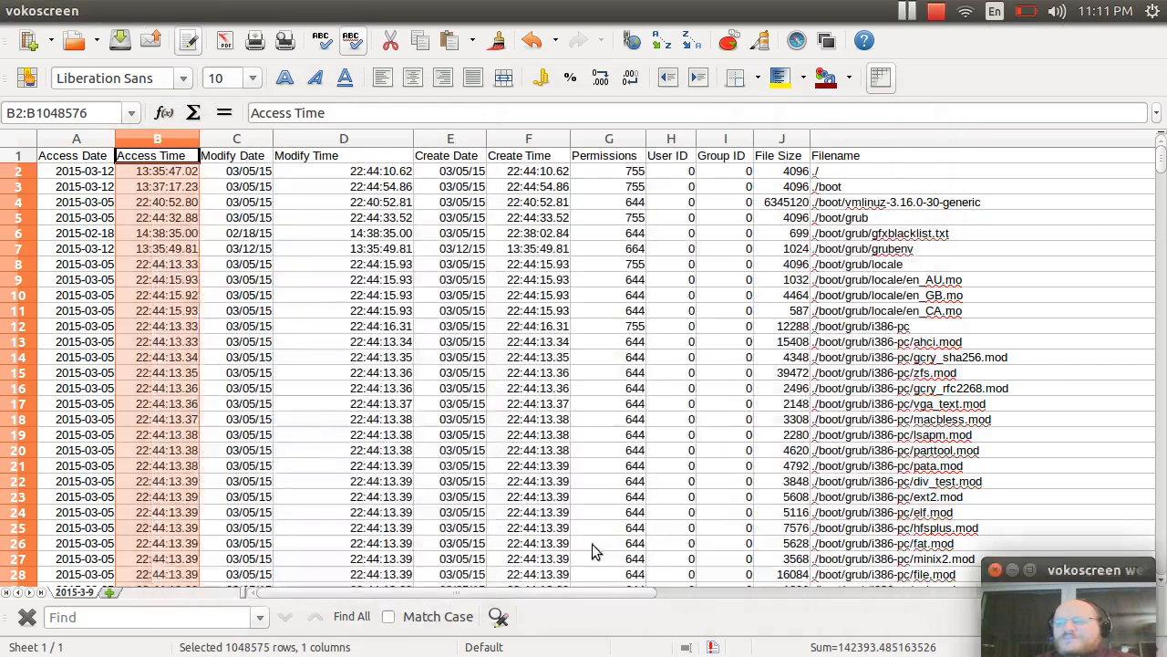
Step: Format the Modify Date values in column C, excluding the header, as ISO dates with the code YYYY-MM-DD
click(243, 141)
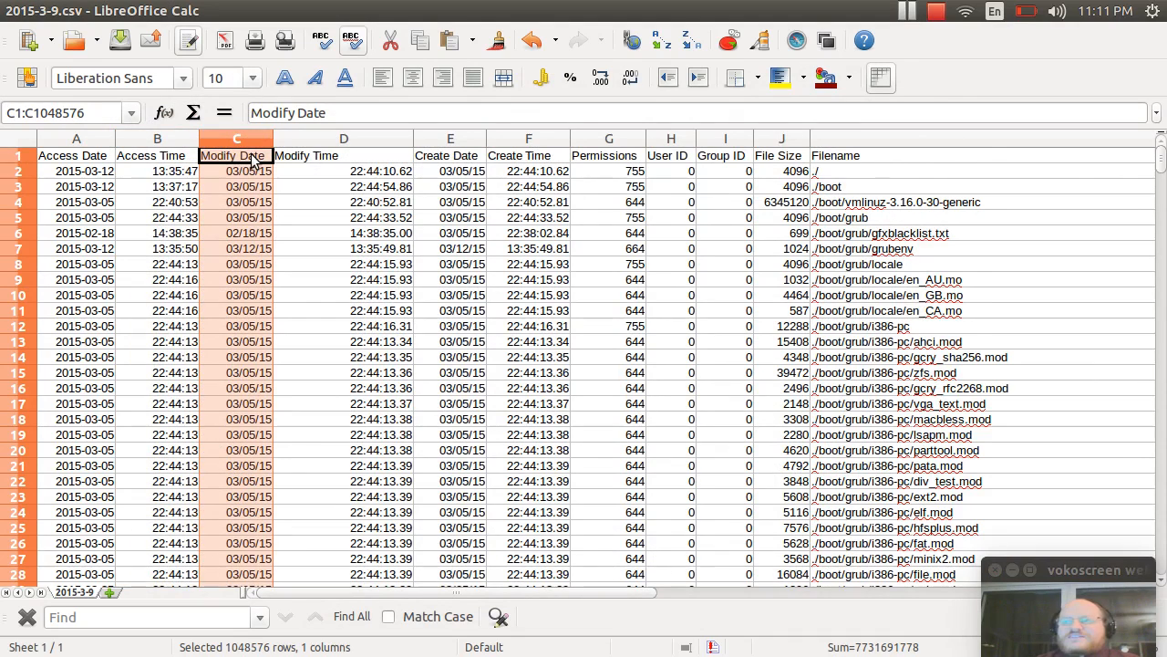
ctrl+click(254, 161)
right_click(250, 177)
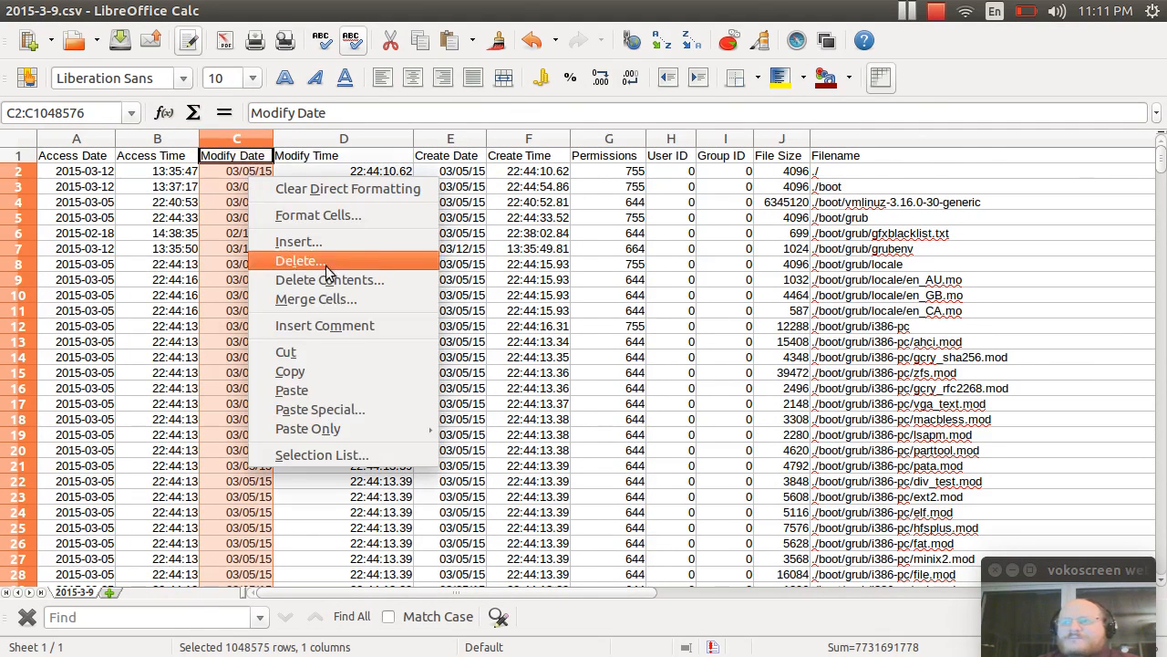
click(343, 215)
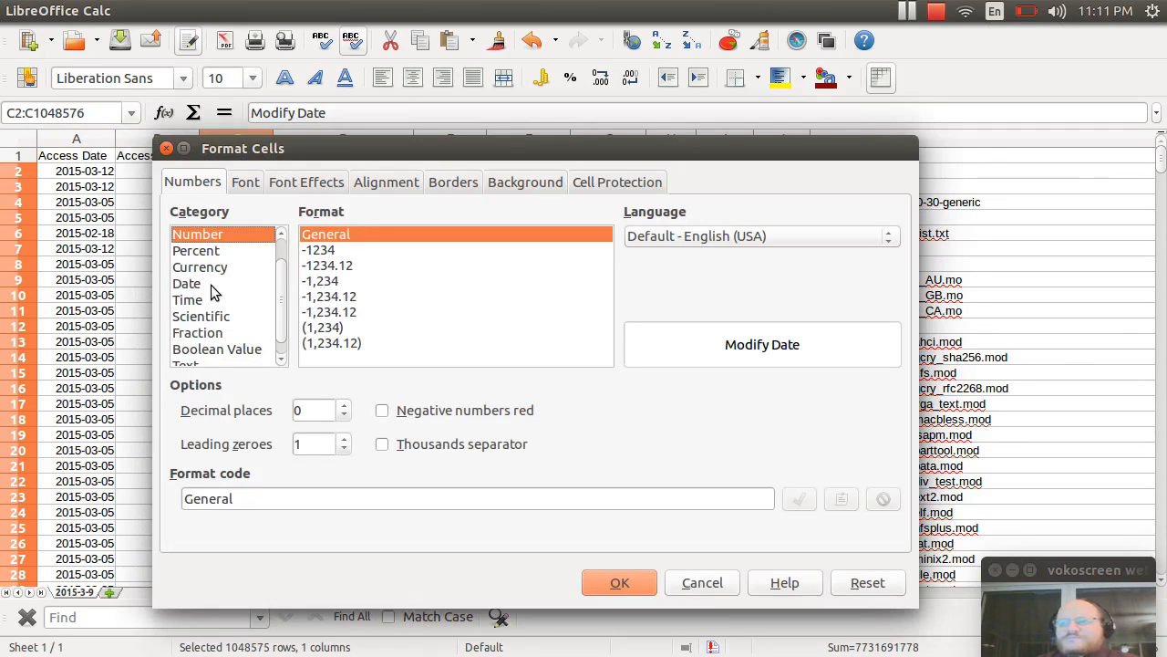
click(187, 283)
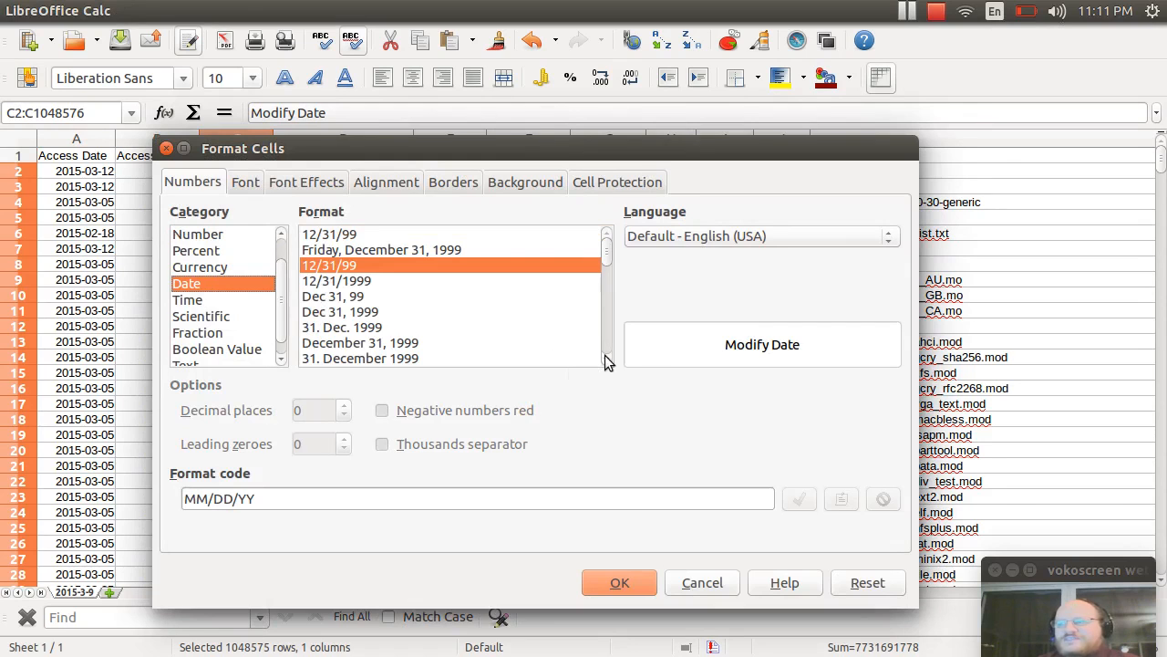
scroll(604, 355, down, 7)
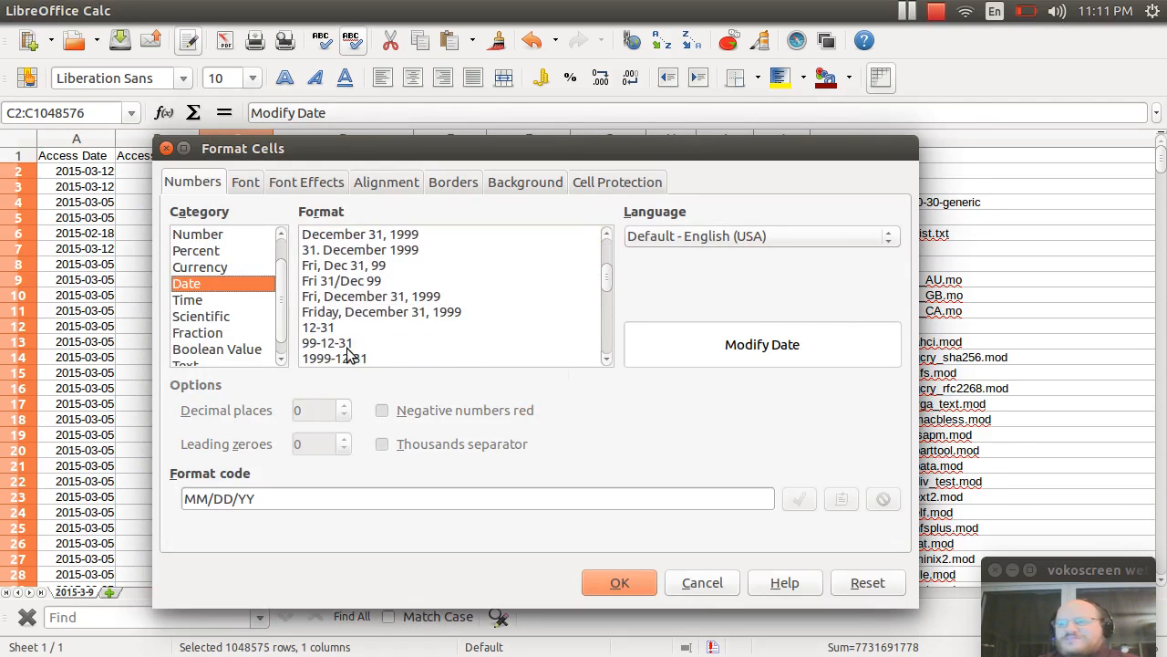
click(354, 358)
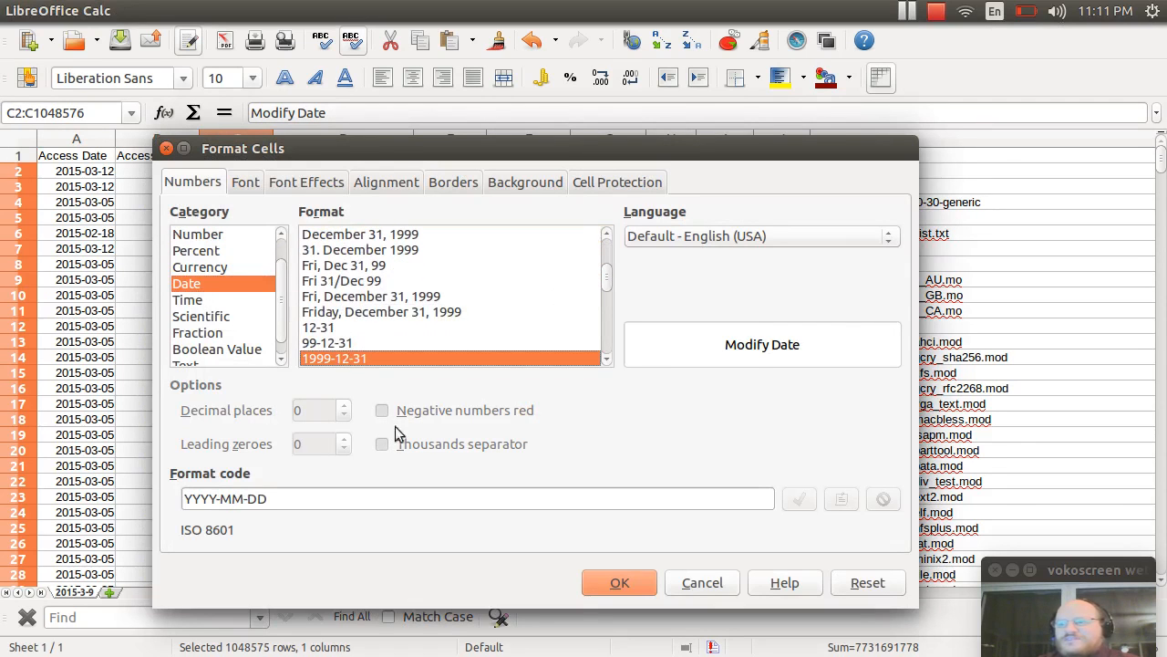
click(606, 581)
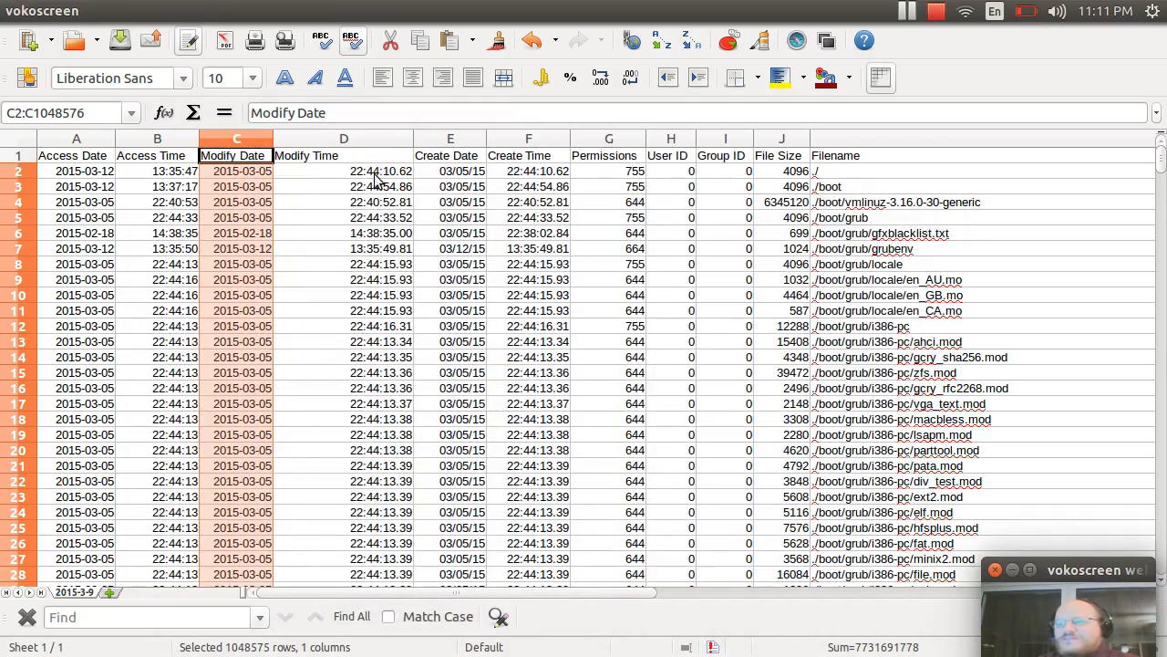
Step: Format the Modify Time values in column D, excluding the header, as 24-hour times with the code HH:MM:SS
click(372, 143)
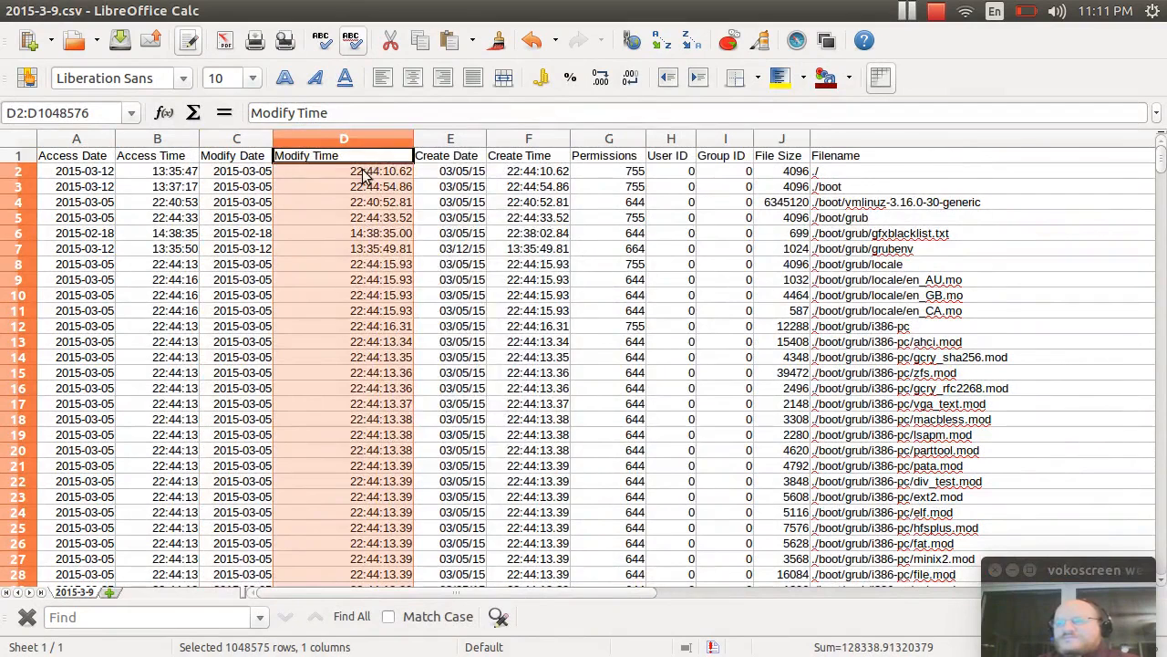
right_click(370, 166)
click(405, 217)
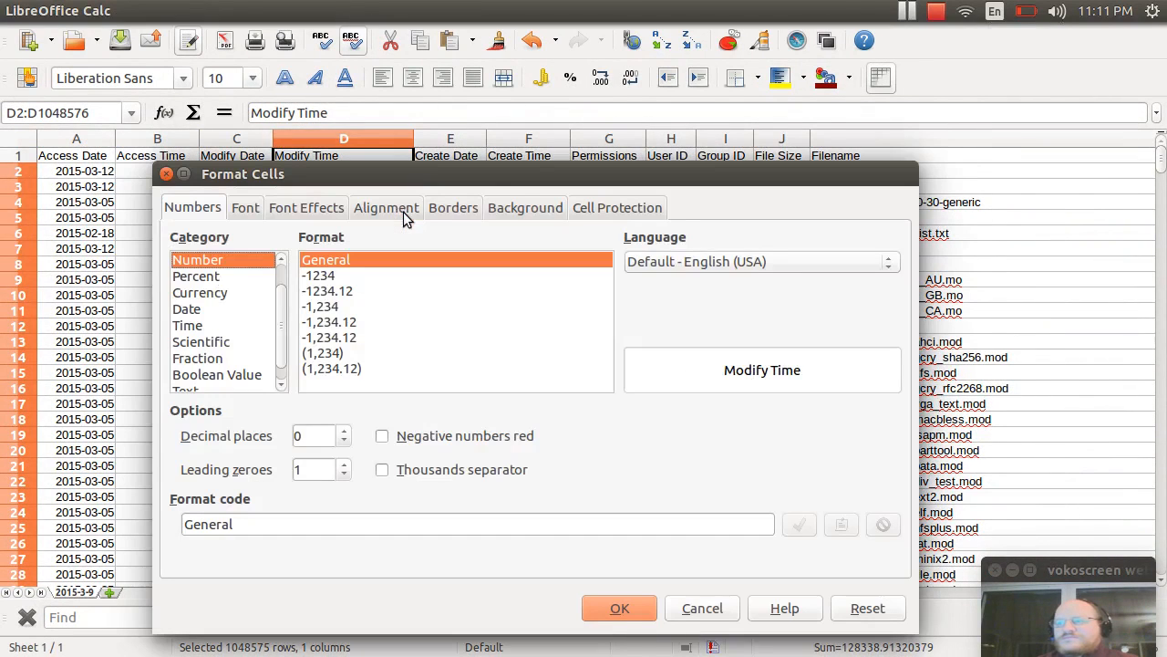
click(192, 329)
click(349, 275)
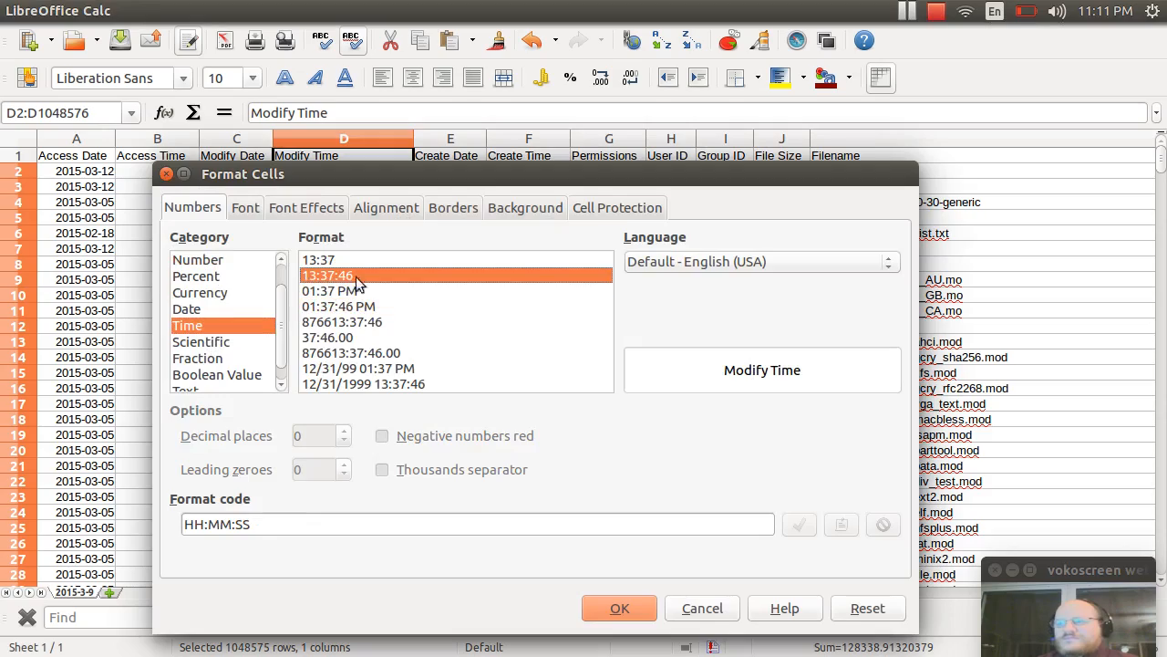
click(625, 609)
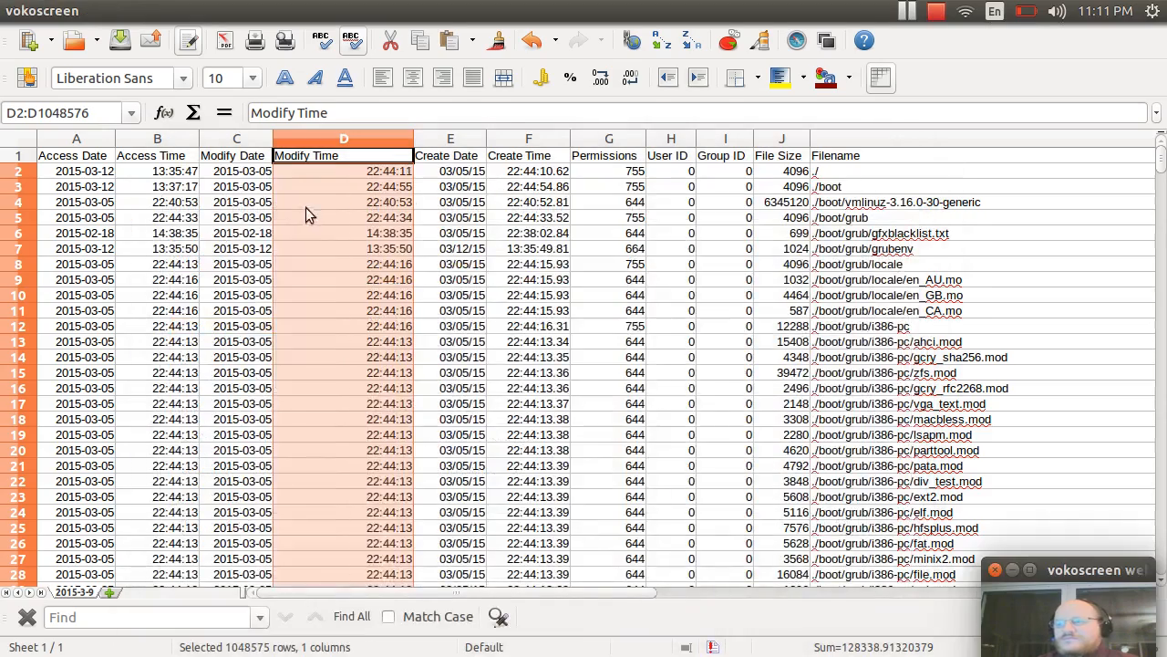
Step: Format the Create Date values in column E, excluding the header, as ISO dates with the code YYYY-MM-DD
click(461, 140)
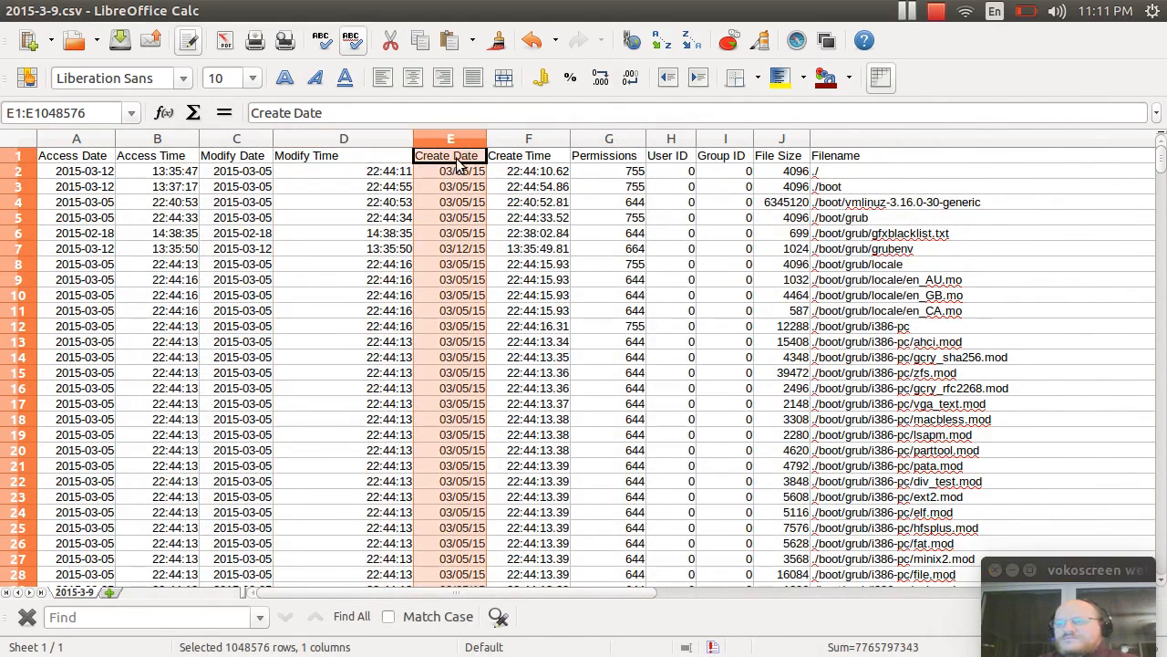
ctrl+click(459, 161)
right_click(462, 179)
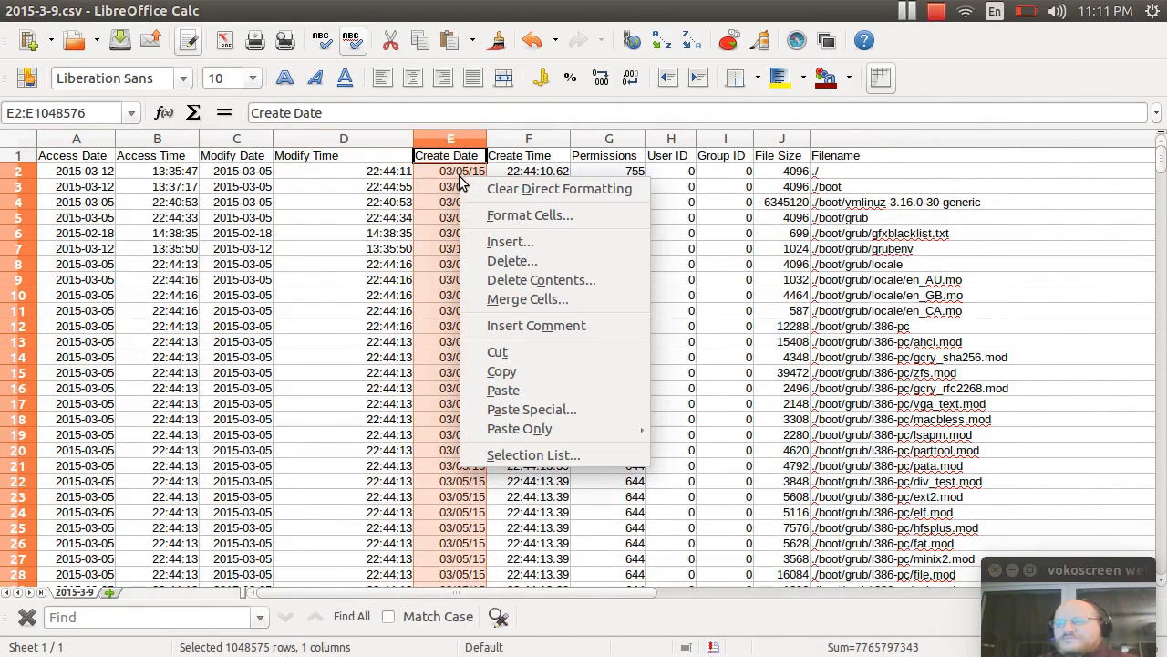
click(490, 219)
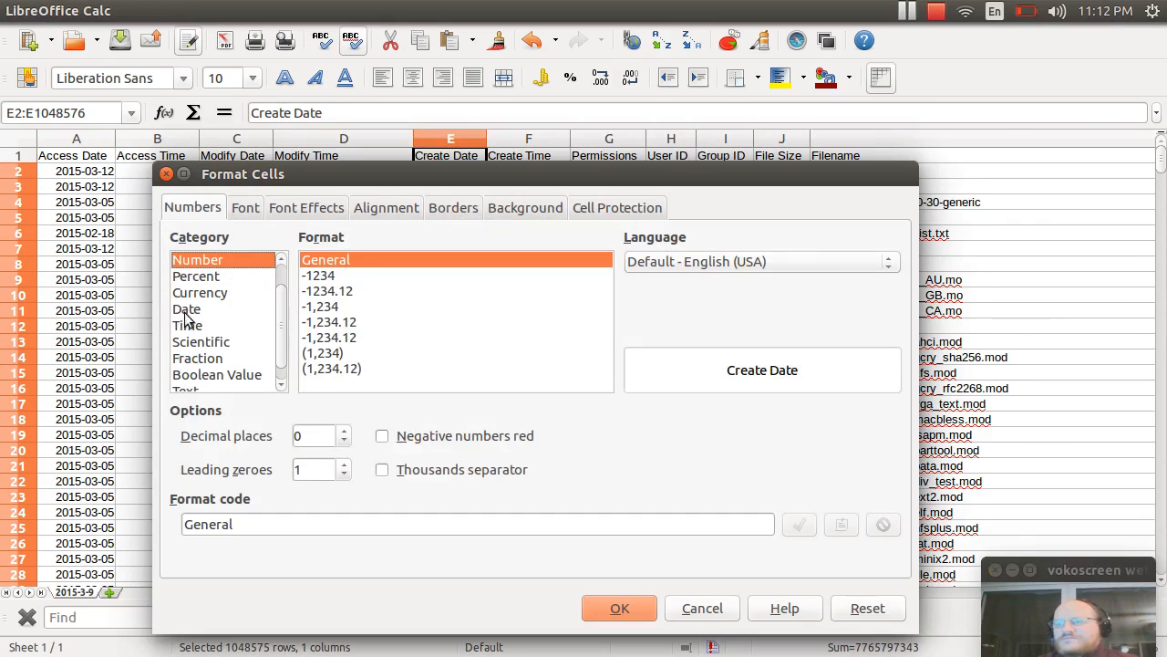
click(192, 311)
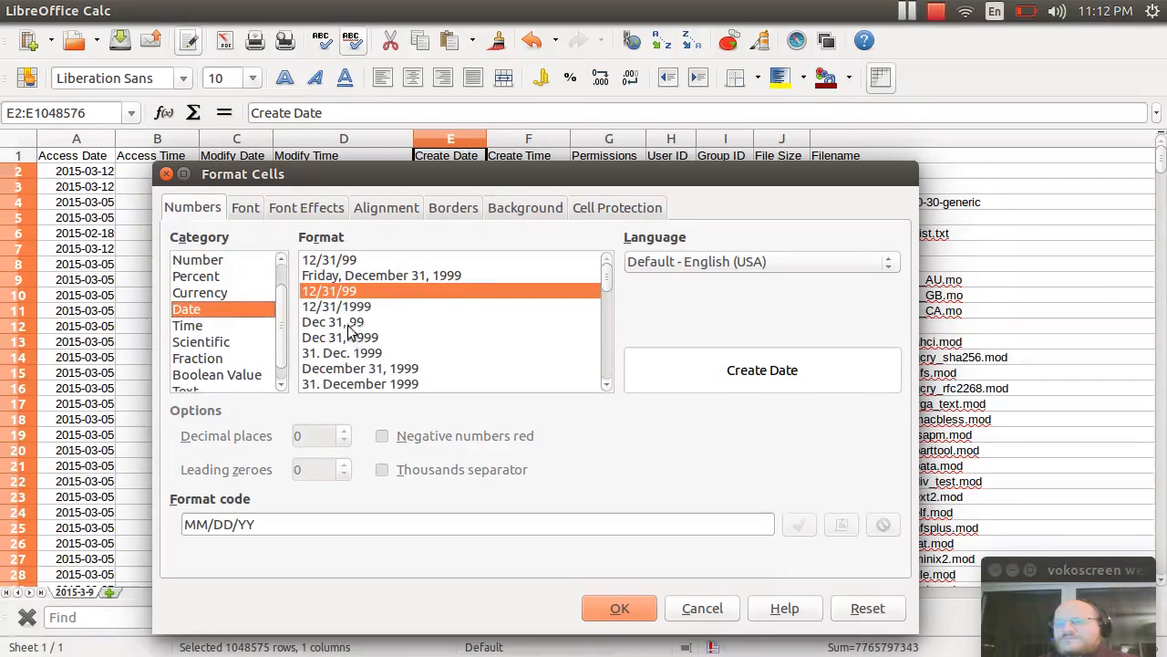
click(603, 368)
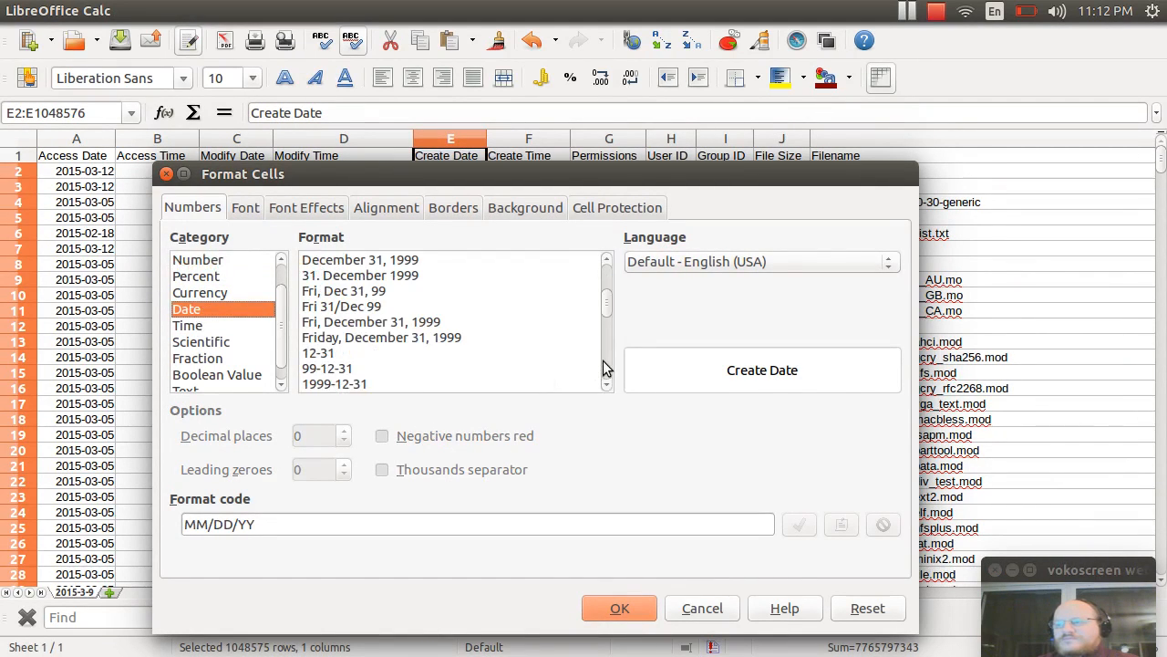
click(337, 383)
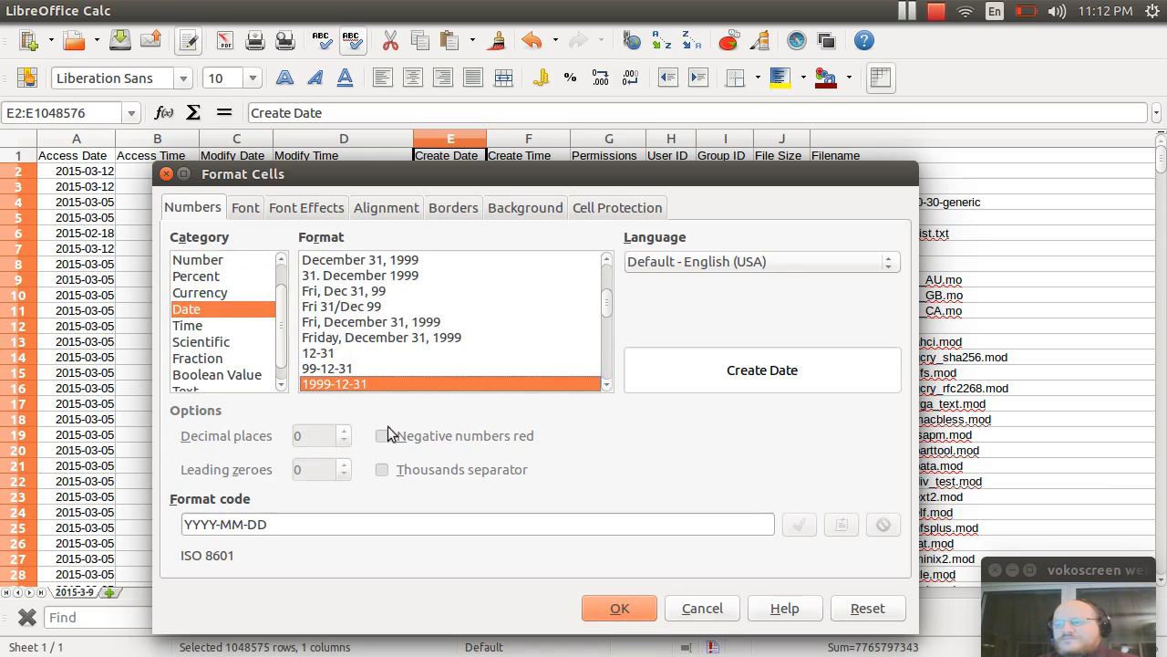
click(619, 607)
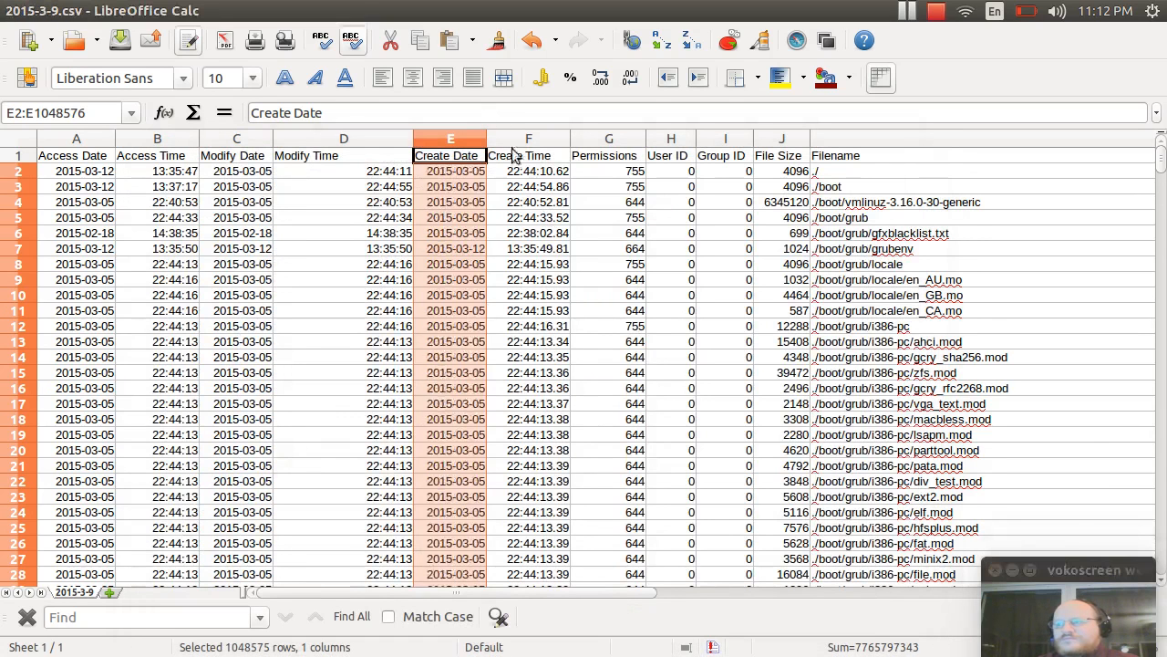
Step: Format the Create Time values in column F, excluding the header, as 24-hour times with the 13:37:46 format
click(545, 139)
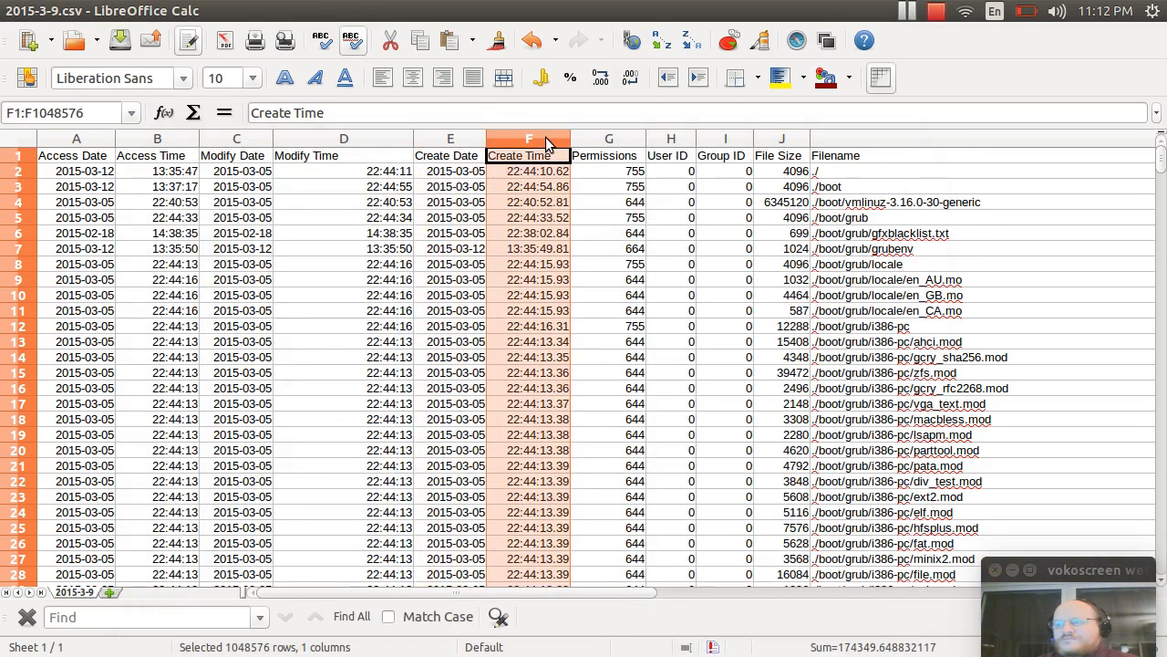
right_click(546, 137)
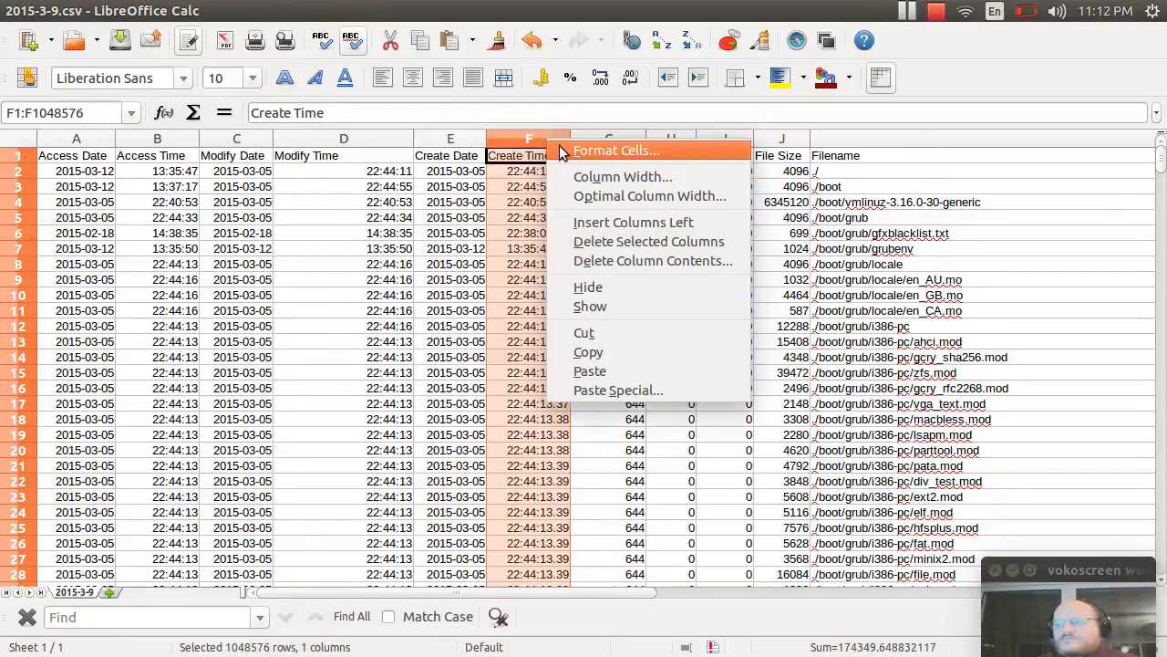
click(509, 161)
ctrl+click(509, 160)
right_click(523, 190)
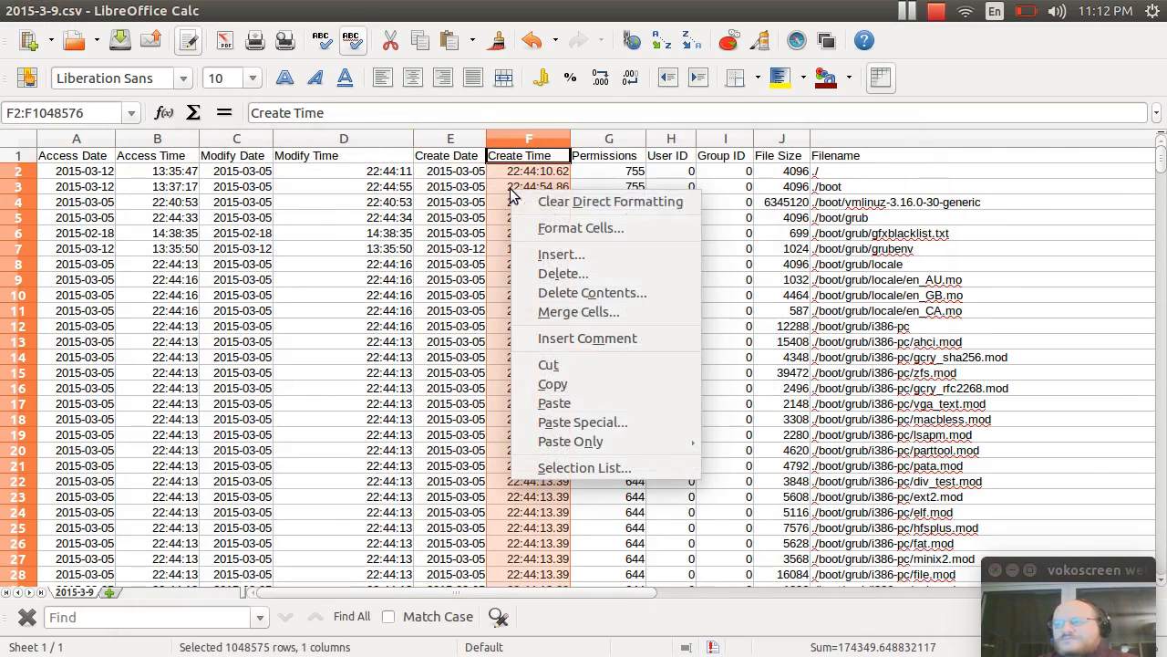
click(553, 227)
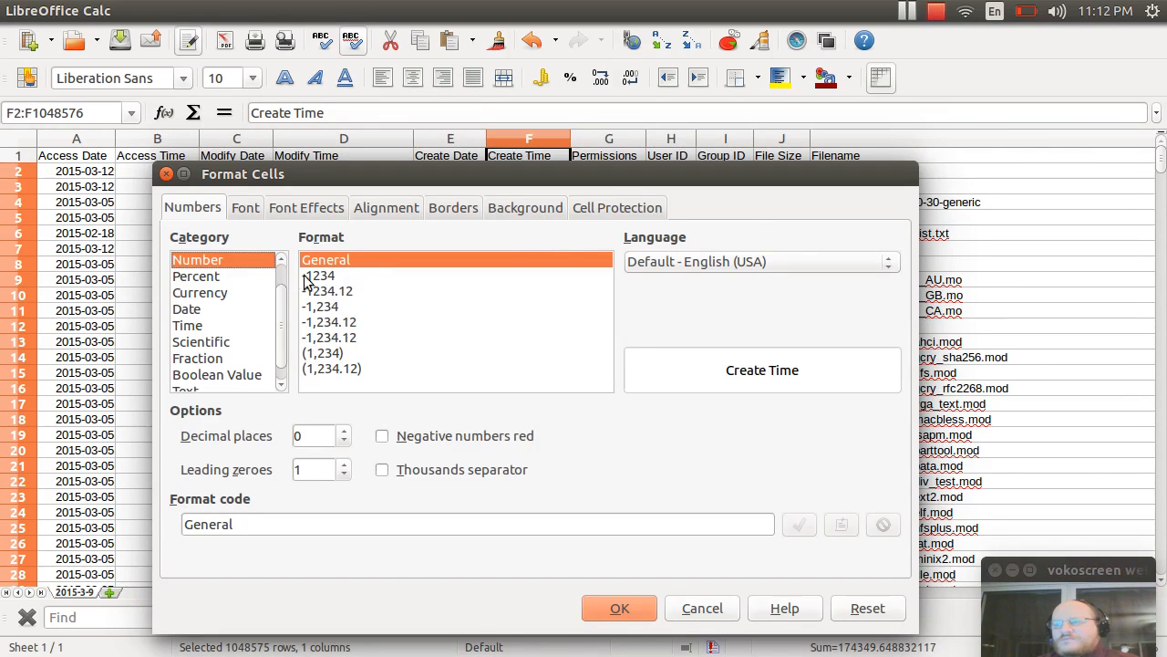
click(202, 321)
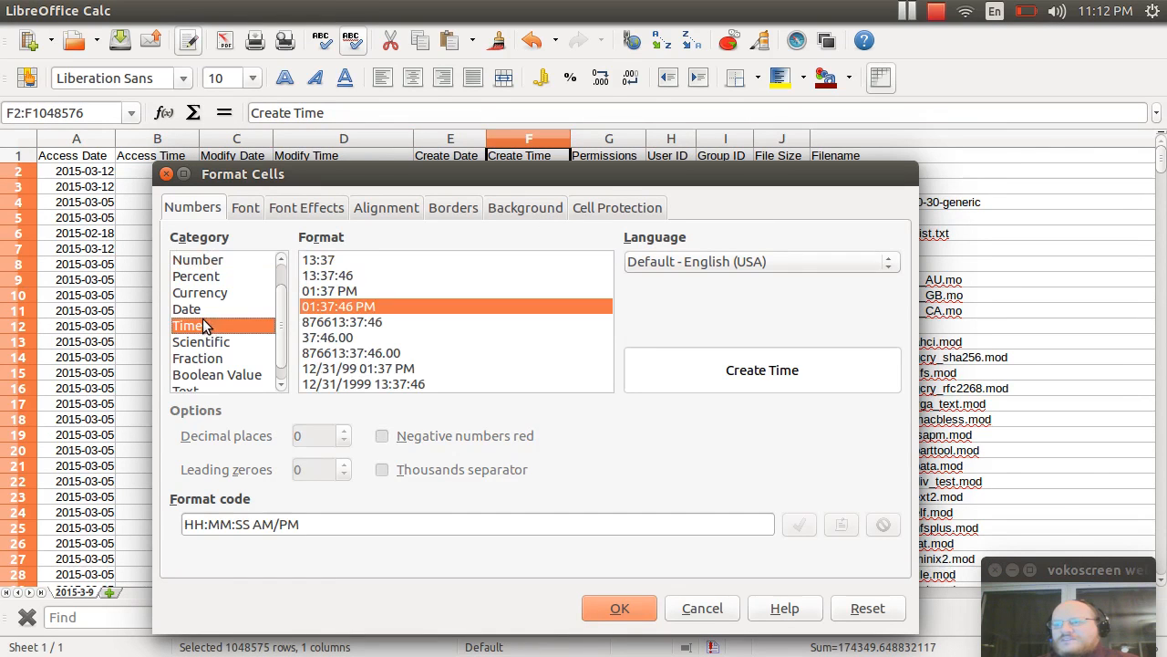
click(353, 276)
click(612, 604)
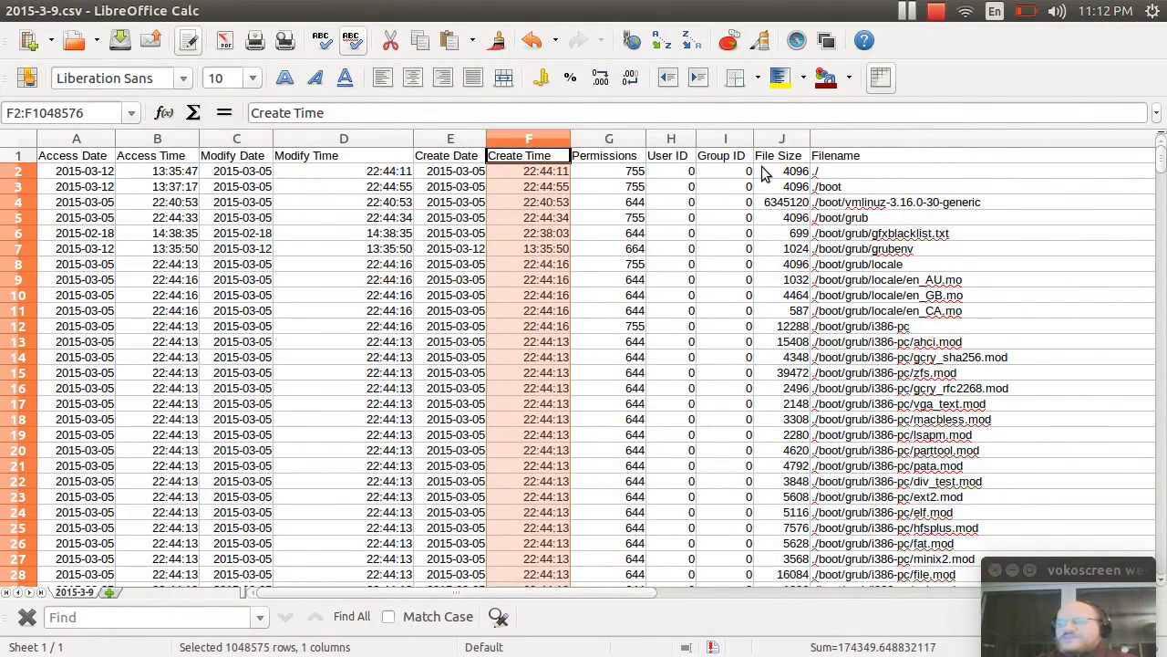
Step: Sort columns A through K in ascending order by Access Date, then Access Time, then Filename
drag(75, 143, 830, 182)
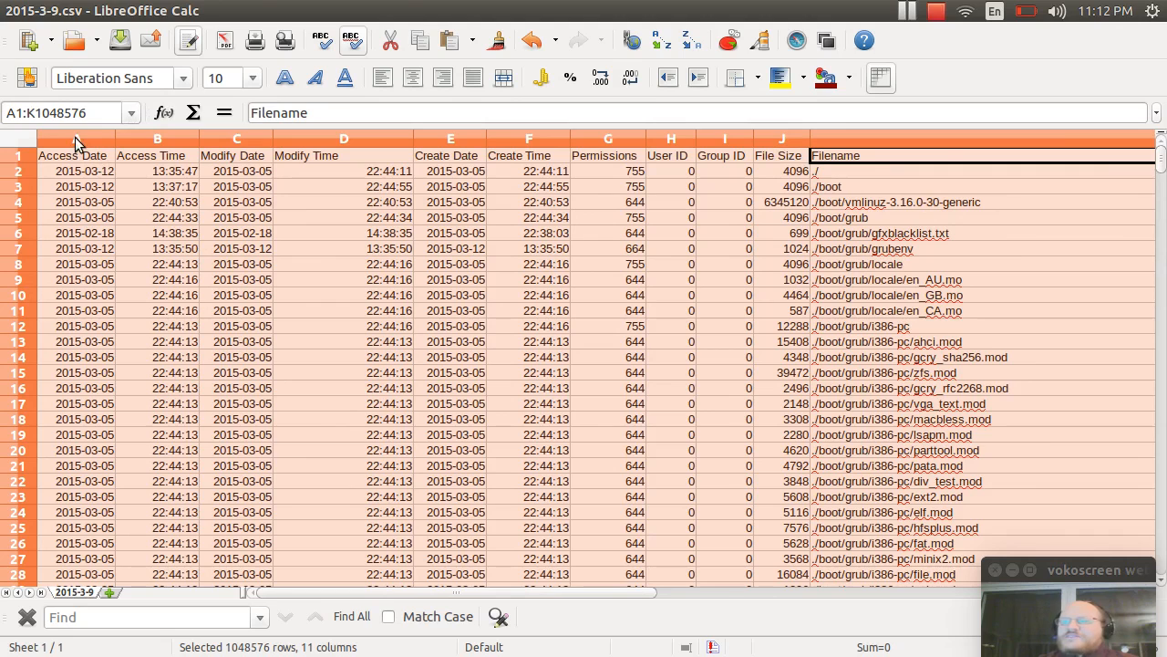
click(334, 11)
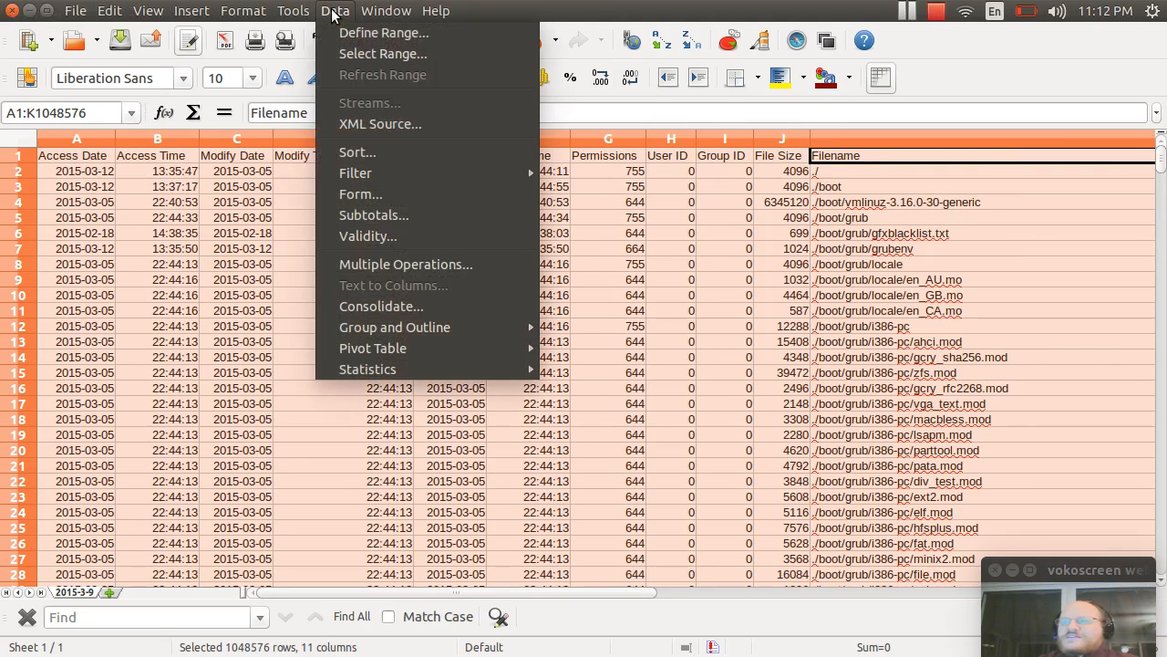
click(347, 153)
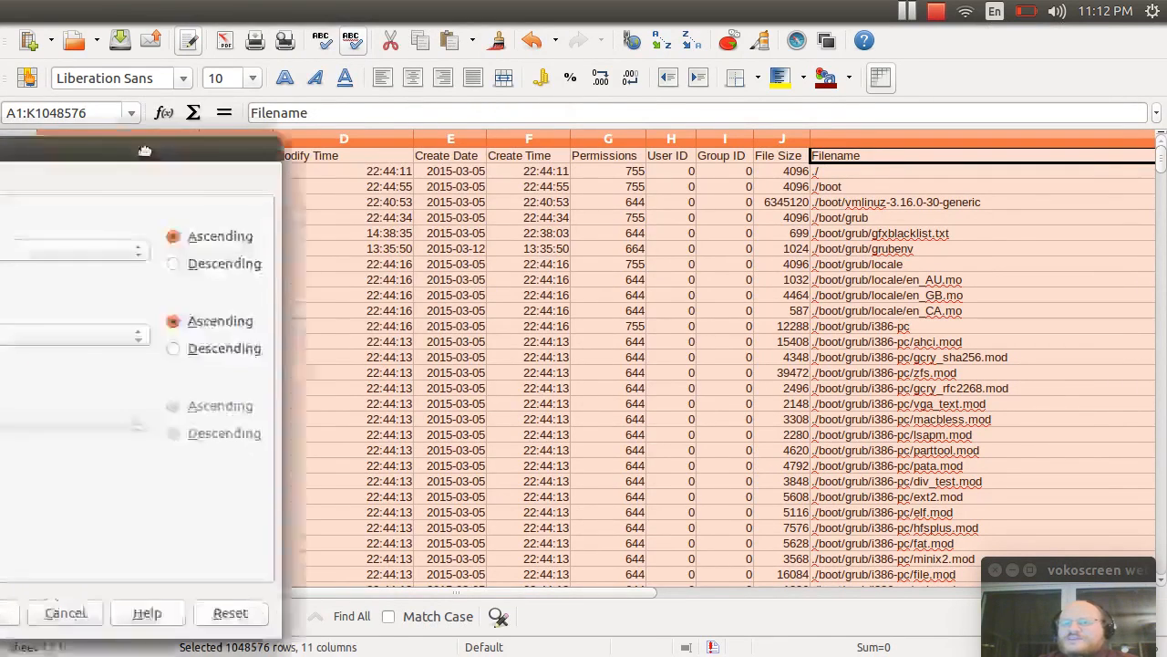
drag(137, 149, 769, 97)
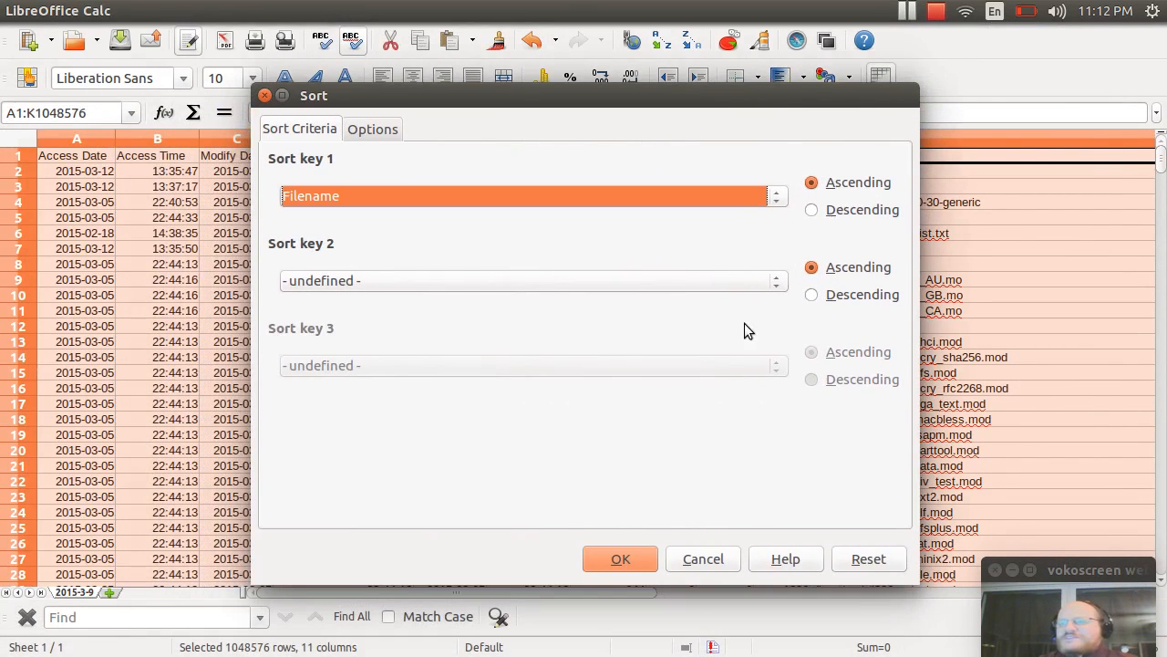
click(402, 193)
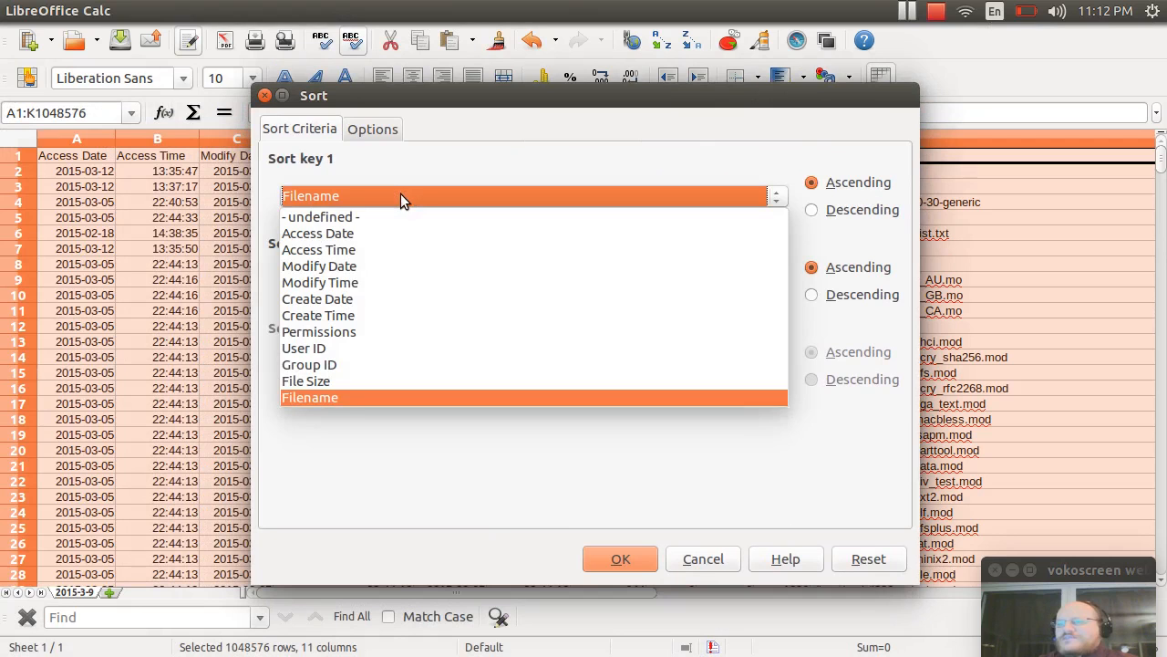
click(352, 230)
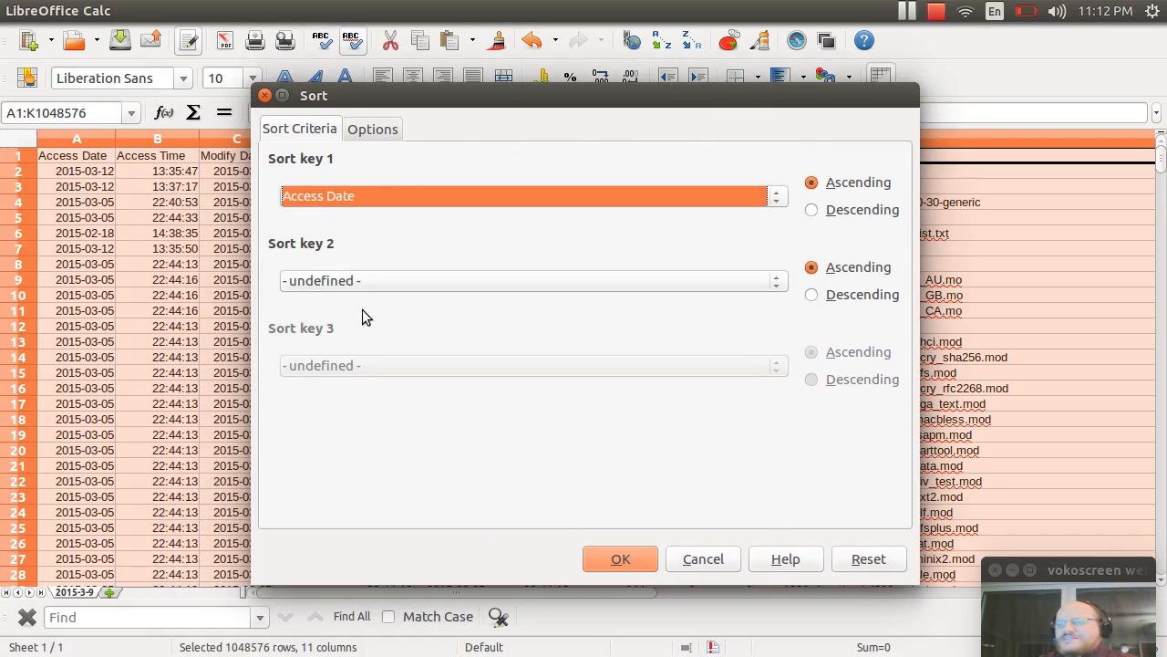
click(371, 284)
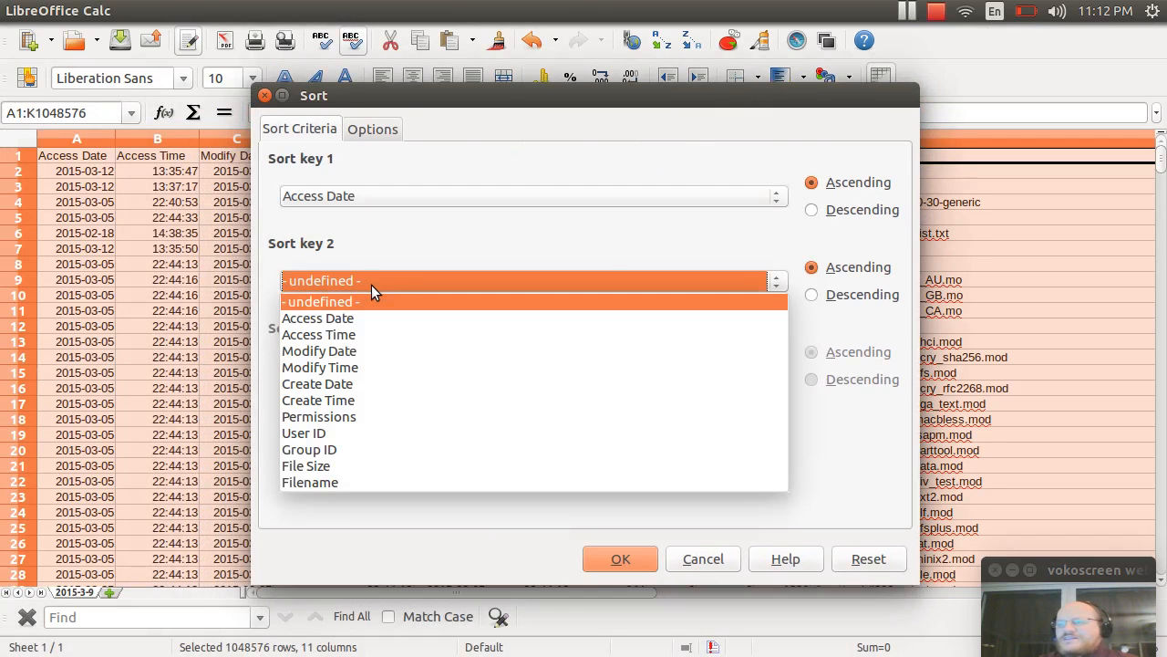
click(331, 343)
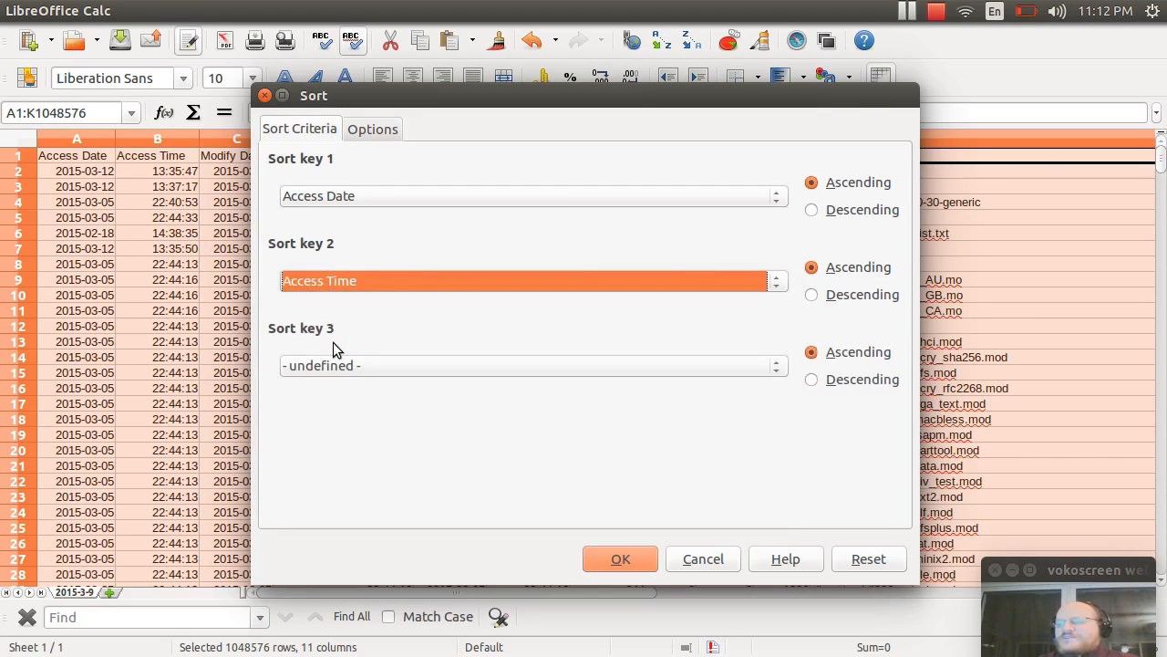
click(313, 371)
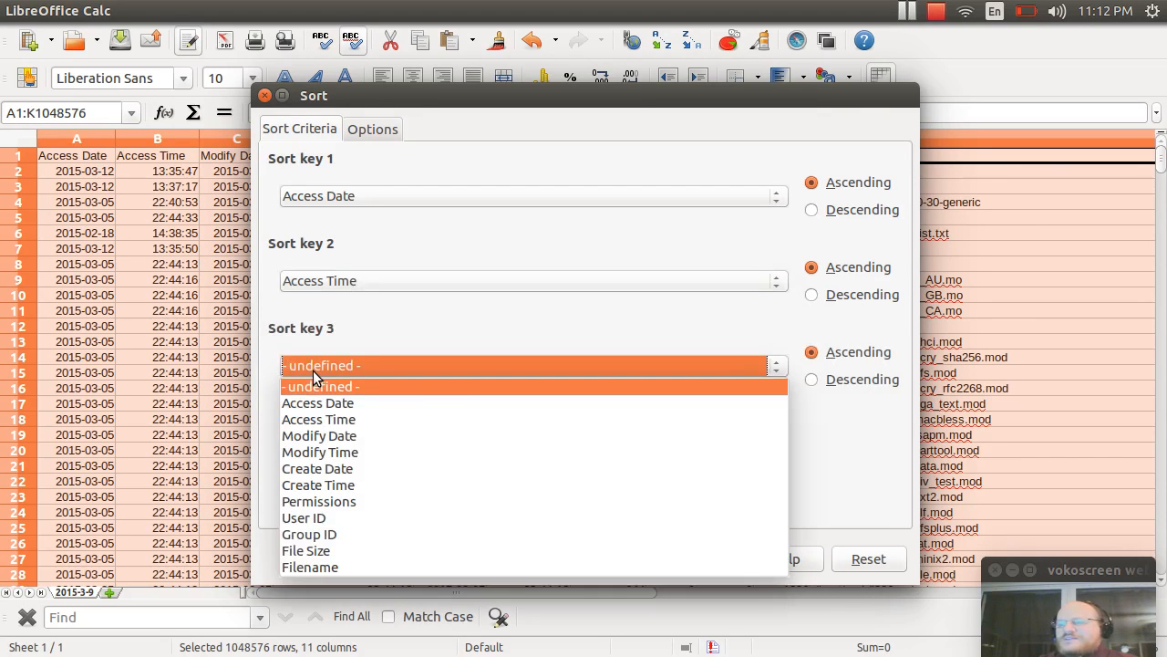
click(303, 567)
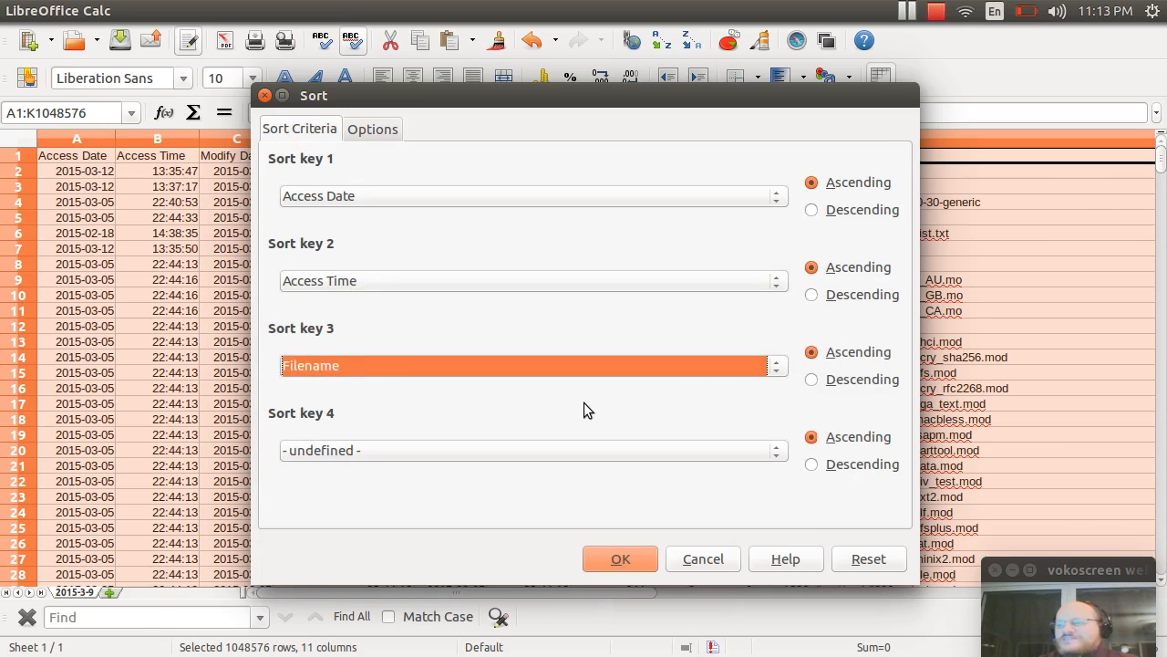
click(611, 559)
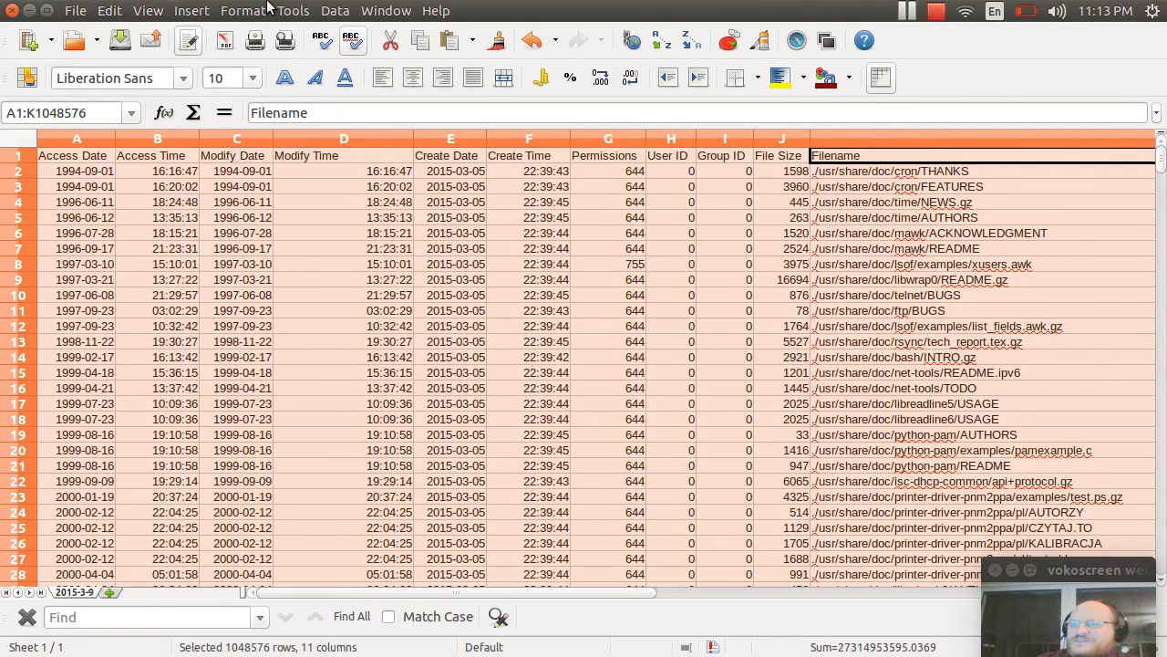
Step: Re-sort columns A through K by Access Date and Access Time in descending order, keeping Filename ascending as the third key
click(335, 11)
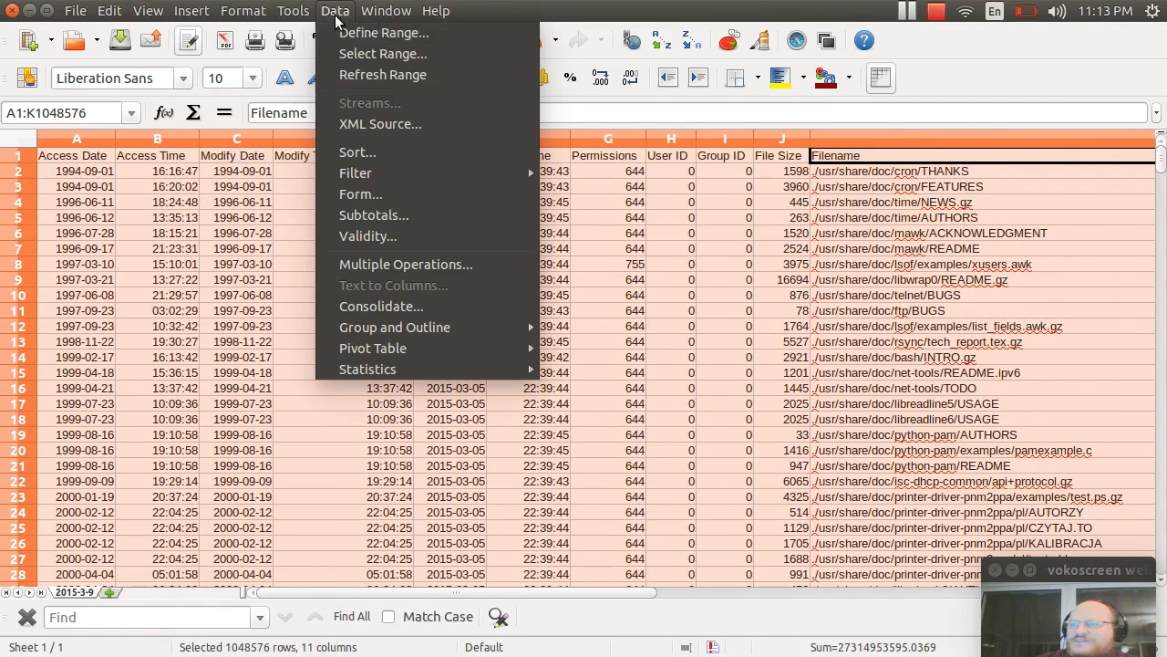
click(379, 149)
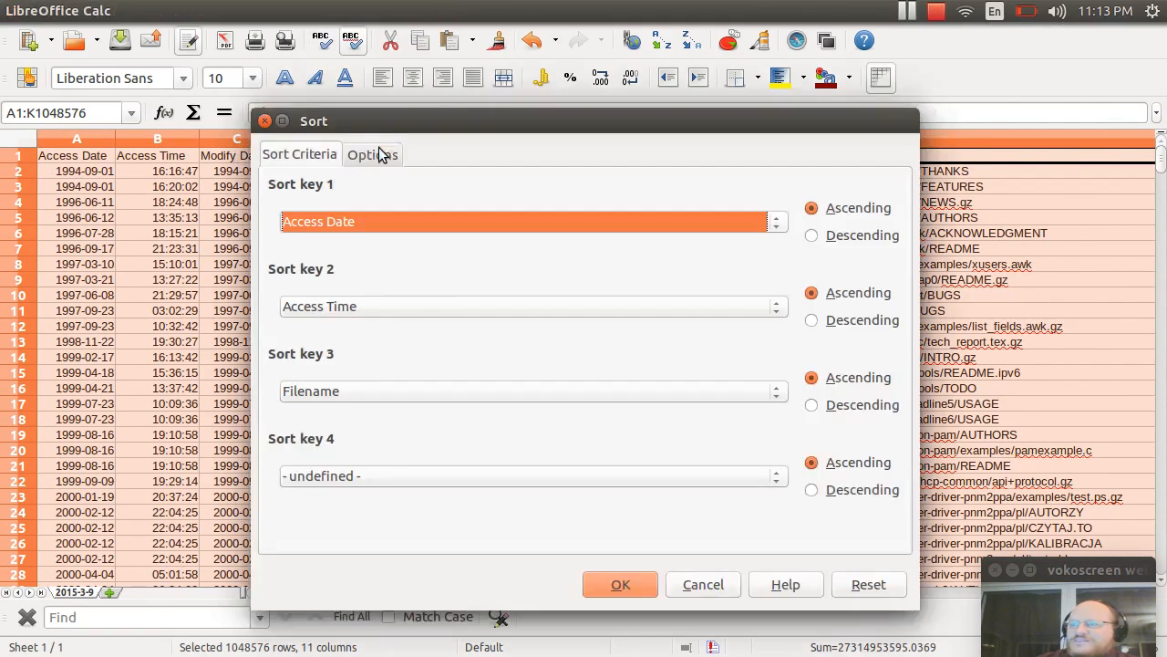
click(812, 236)
click(811, 321)
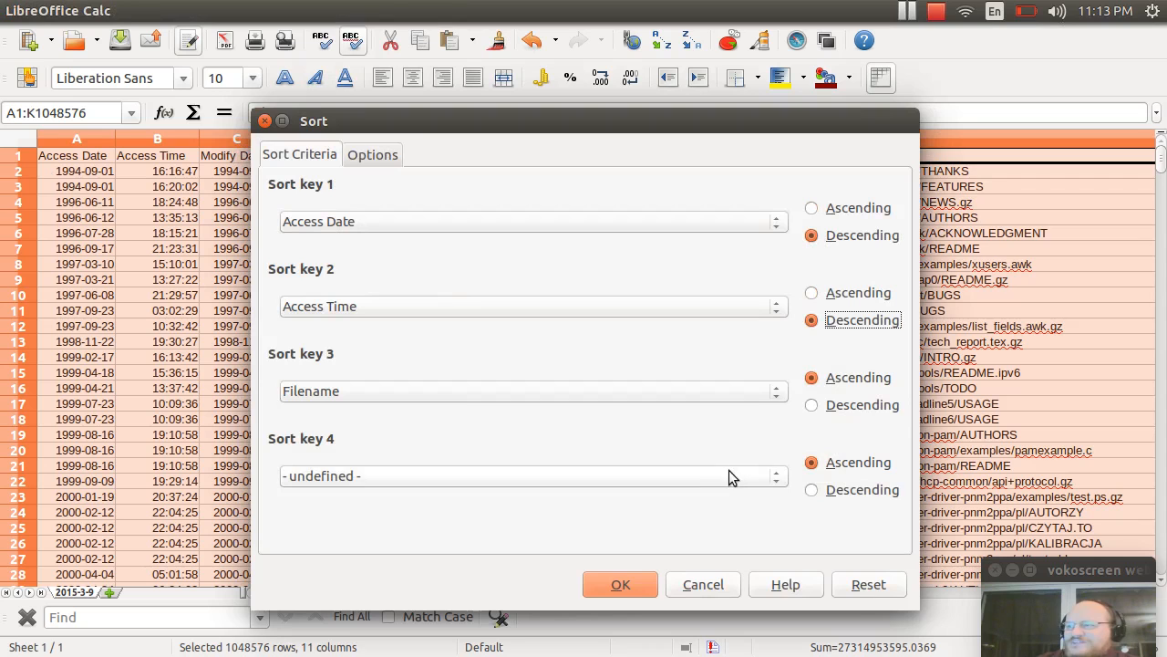
click(620, 585)
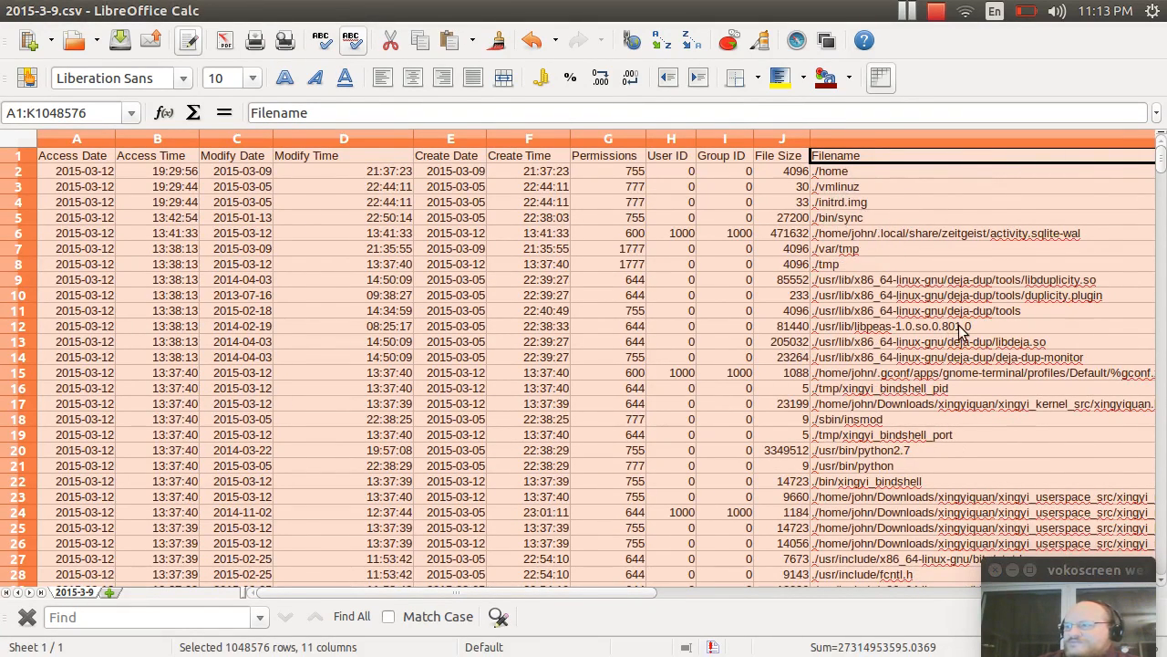
Step: Examine the timestamps and file paths of the most recently accessed files, including the xingyiquan.ko and xingyi_rootshell entries and the rows below them
click(976, 421)
click(938, 405)
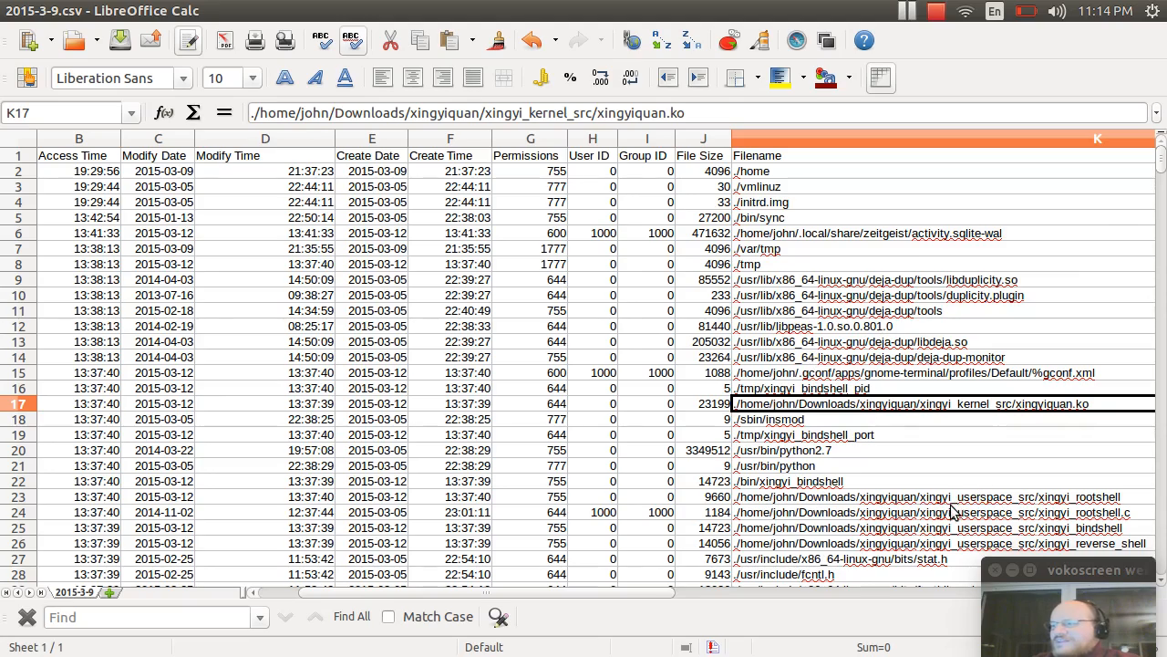
click(827, 498)
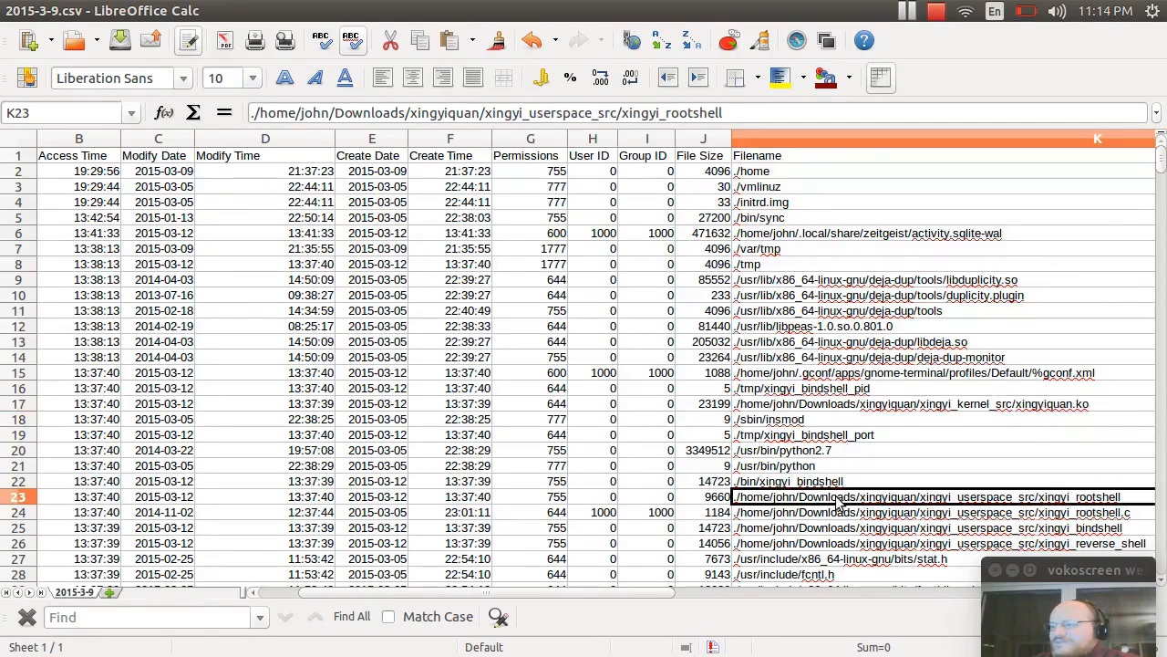
scroll(843, 493, down, 5)
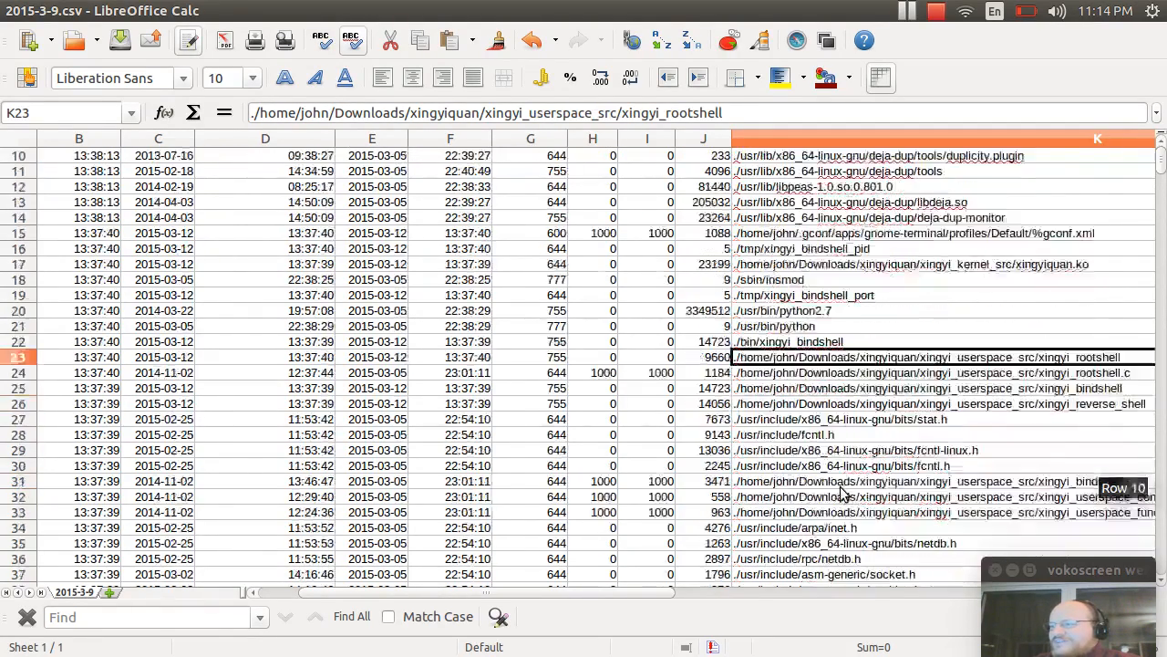
scroll(843, 492, down, 2)
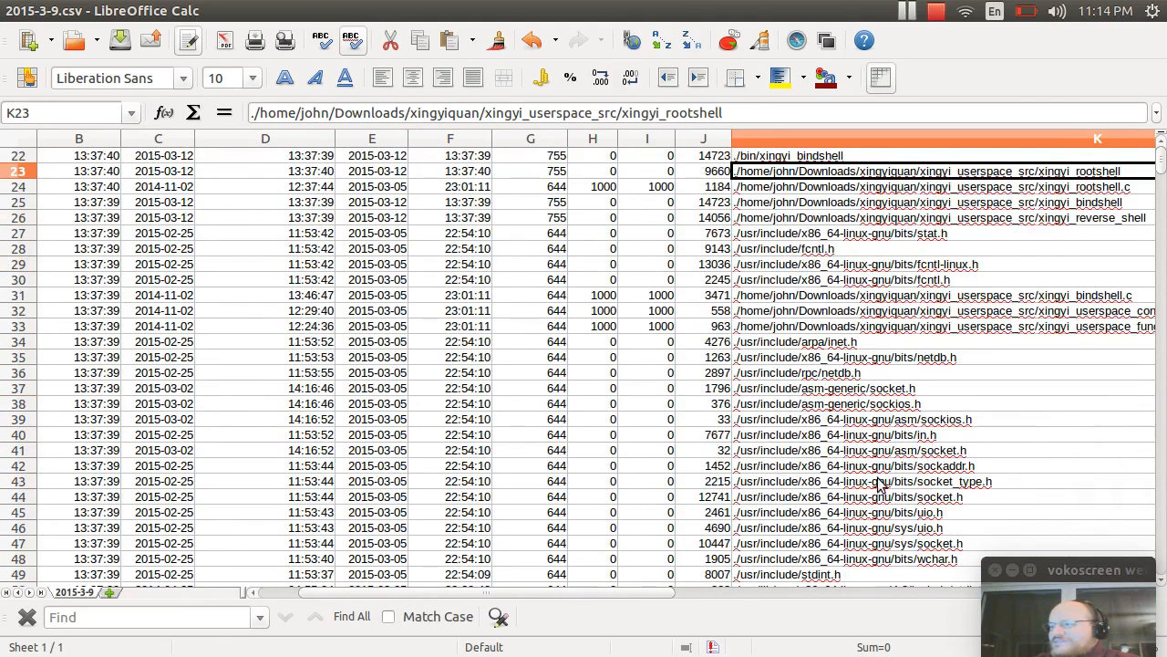
scroll(865, 428, down, 2)
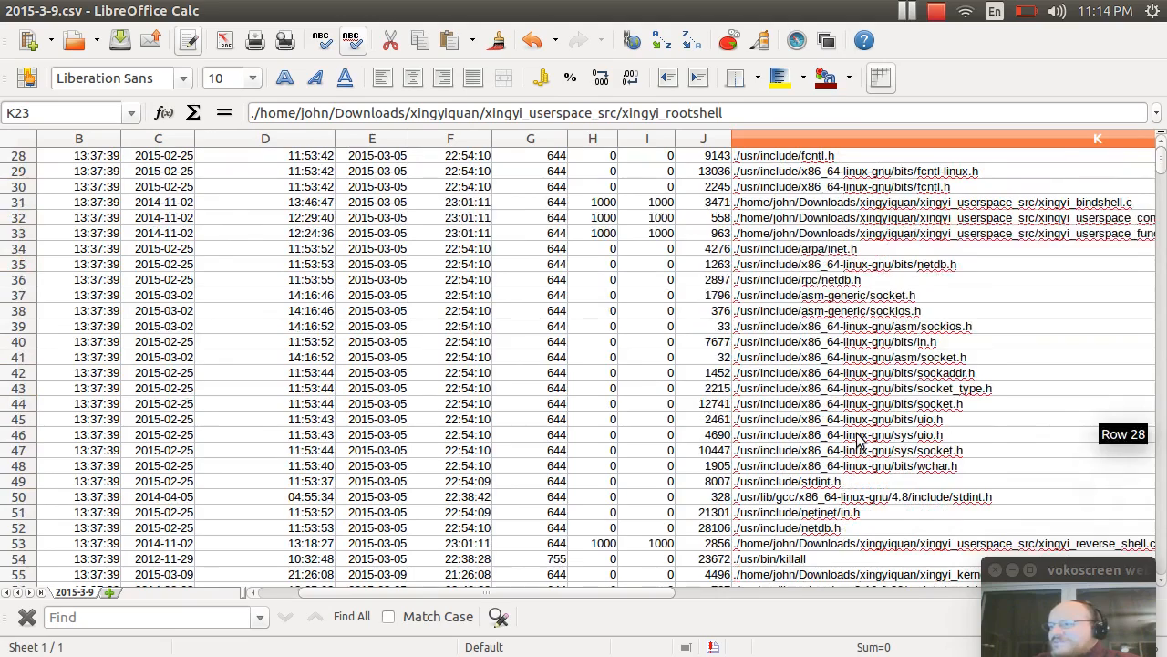
scroll(857, 439, down, 1)
scroll(858, 439, down, 1)
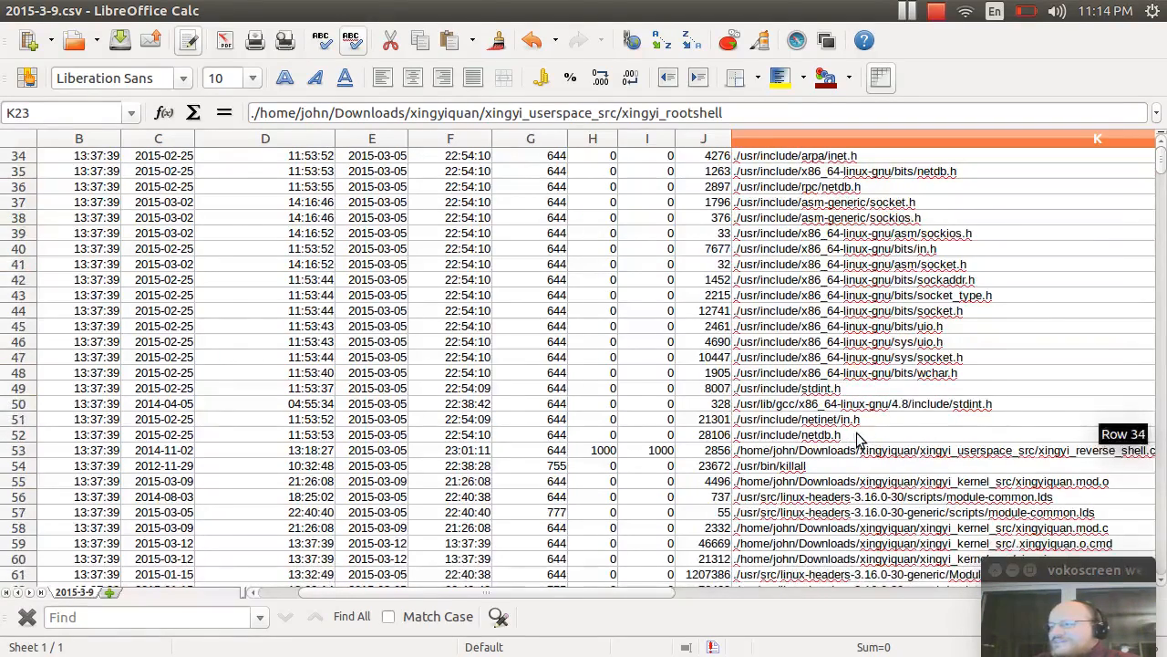